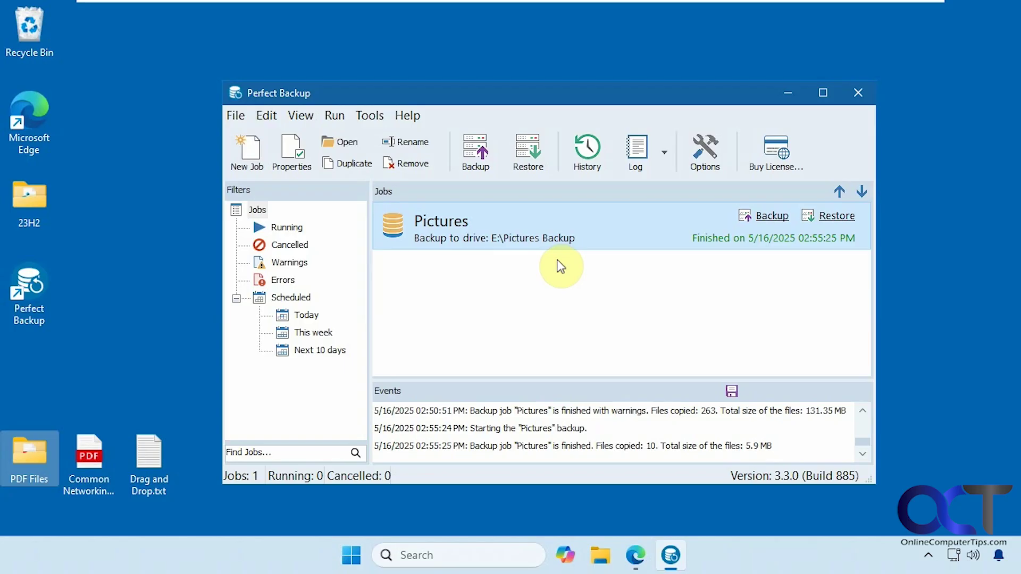
Review the available backup job types, then close the chooser without creating a job
left_click(248, 157)
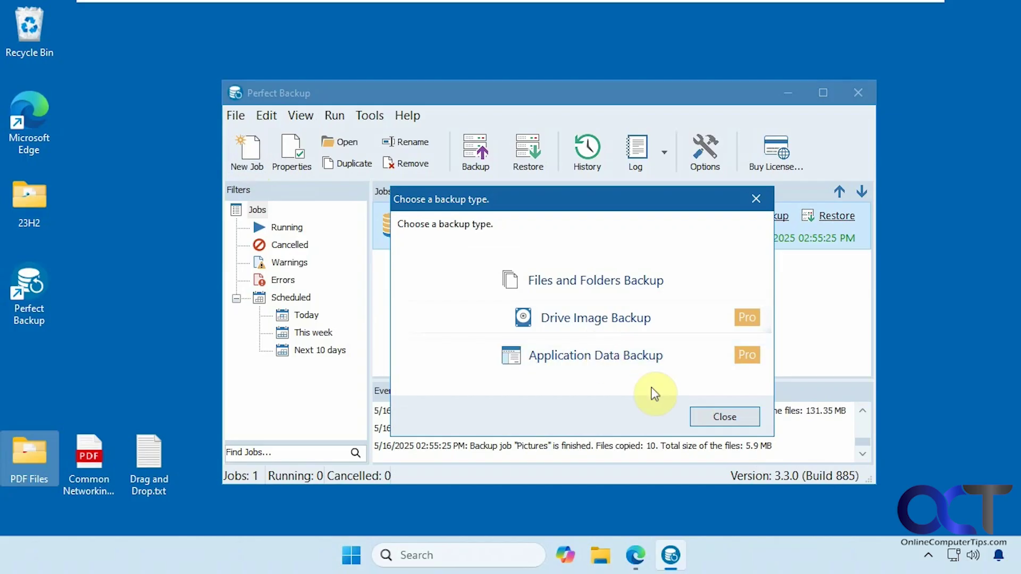
left_click(715, 417)
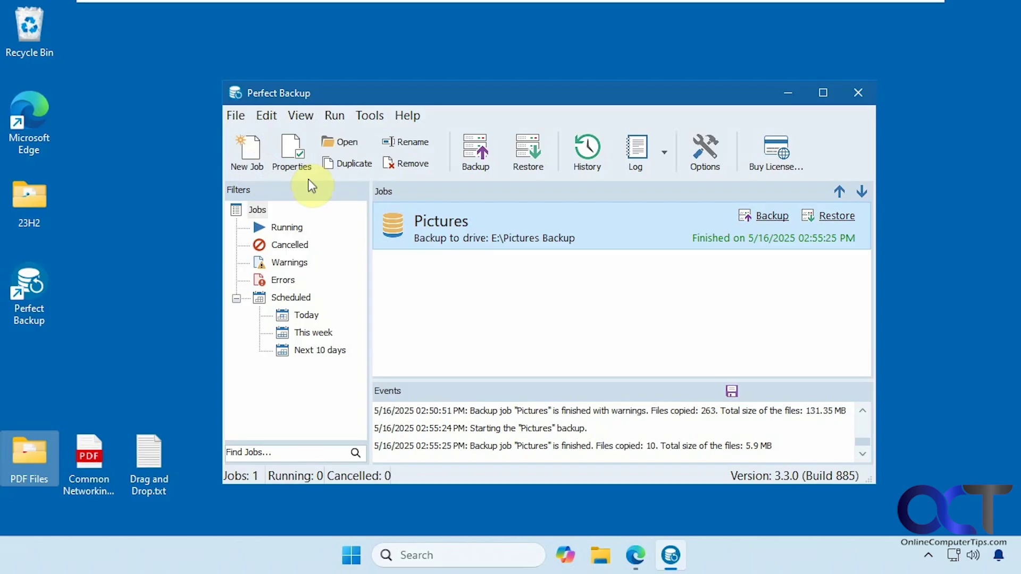
Look through the Pictures job's Properties up to the storage page, then cancel without saving
left_click(290, 159)
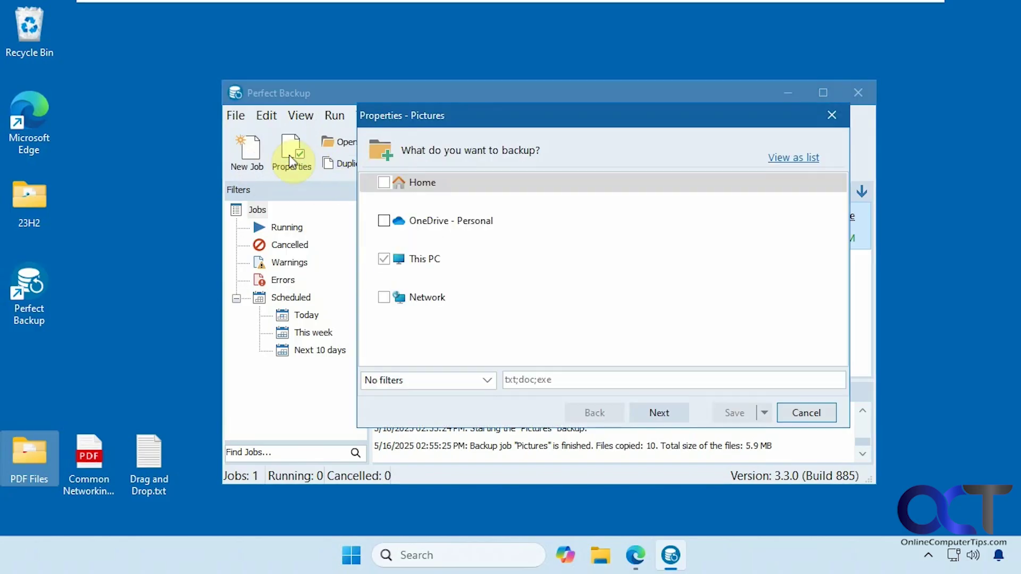
left_click(659, 413)
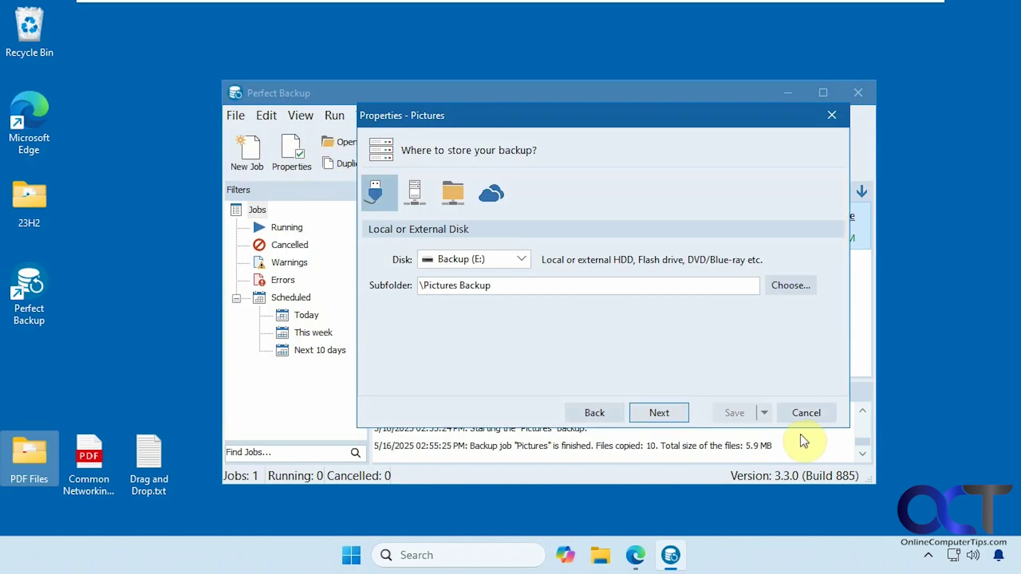
left_click(802, 411)
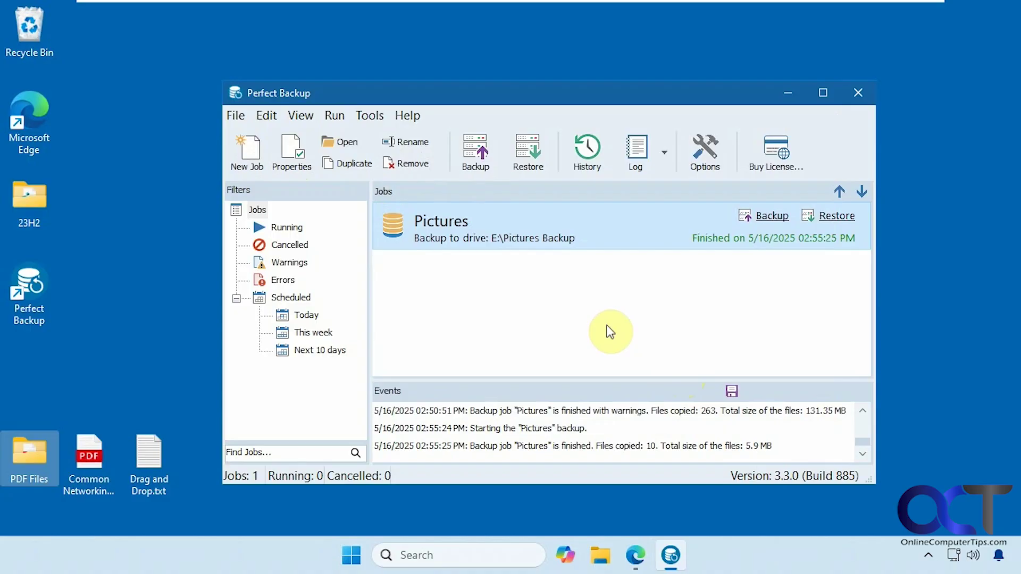
Glance at the Open job window, the run History and the Log date list, closing each
left_click(352, 145)
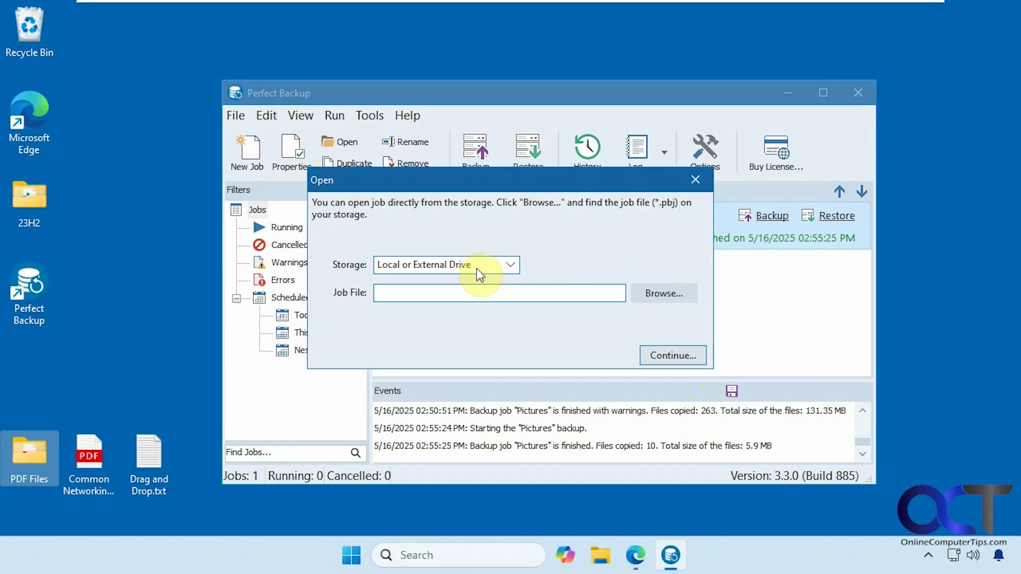
left_click(695, 180)
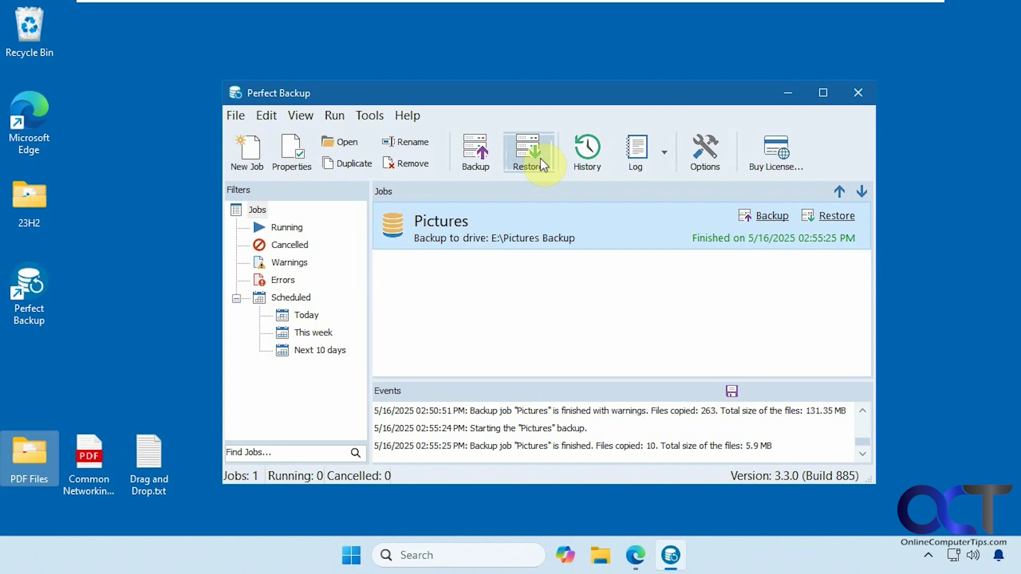
left_click(586, 153)
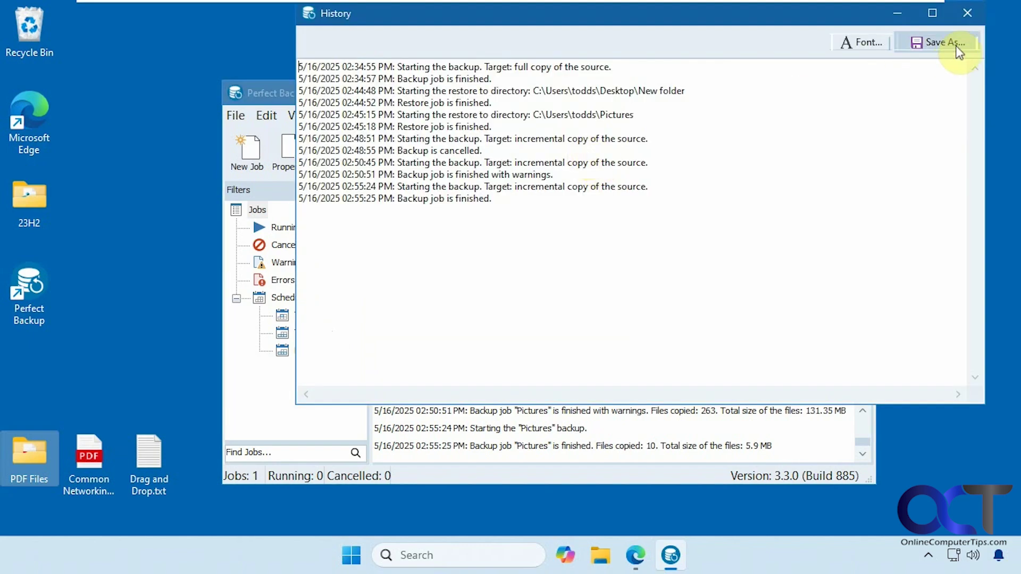
left_click(966, 13)
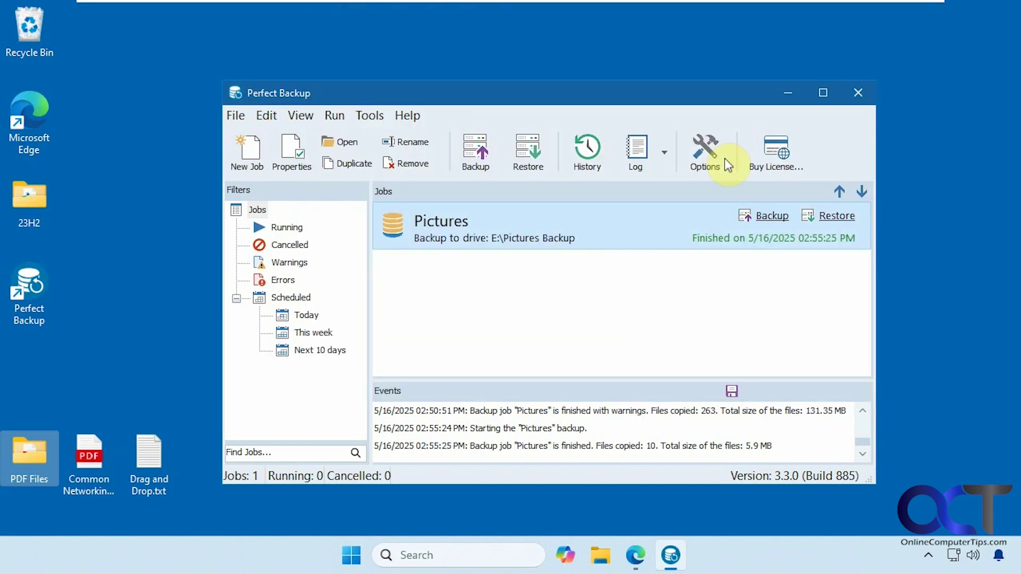
left_click(664, 152)
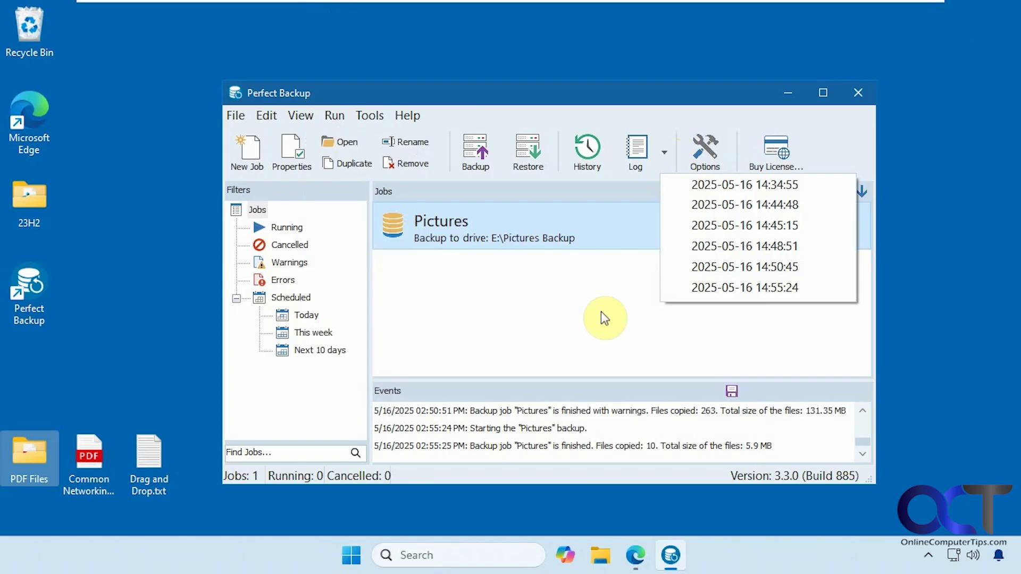
left_click(595, 324)
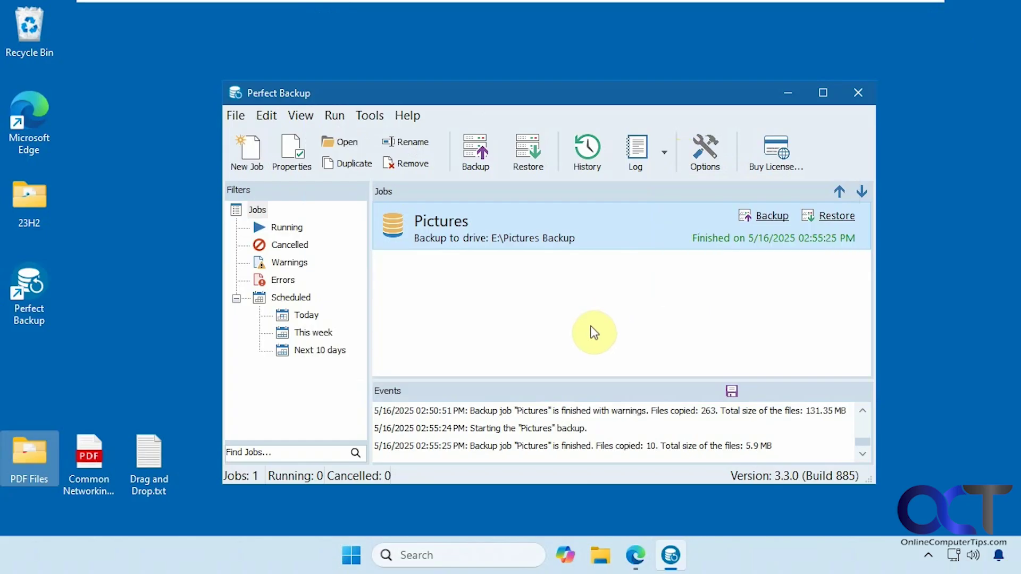
left_click(703, 159)
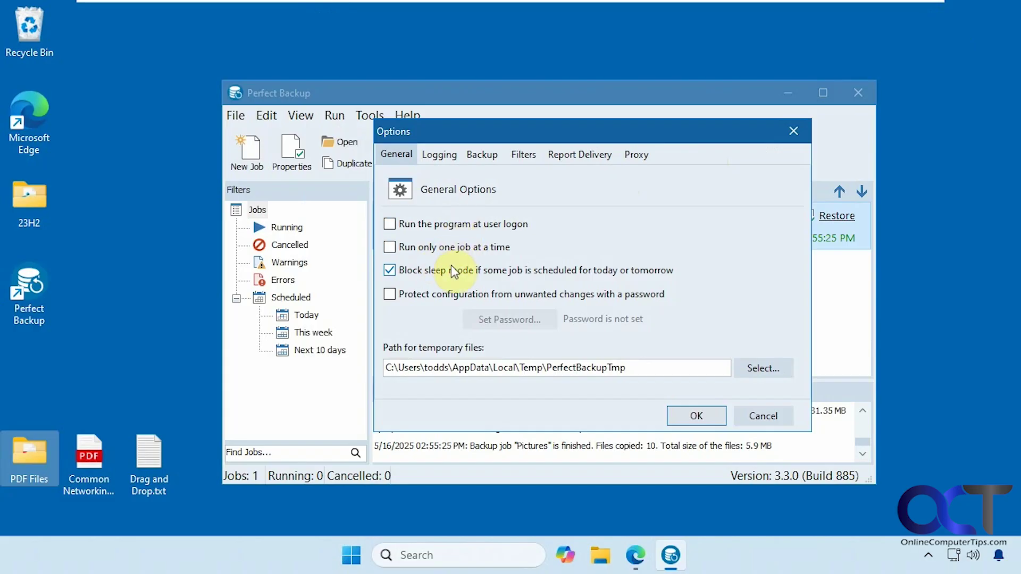
left_click(446, 158)
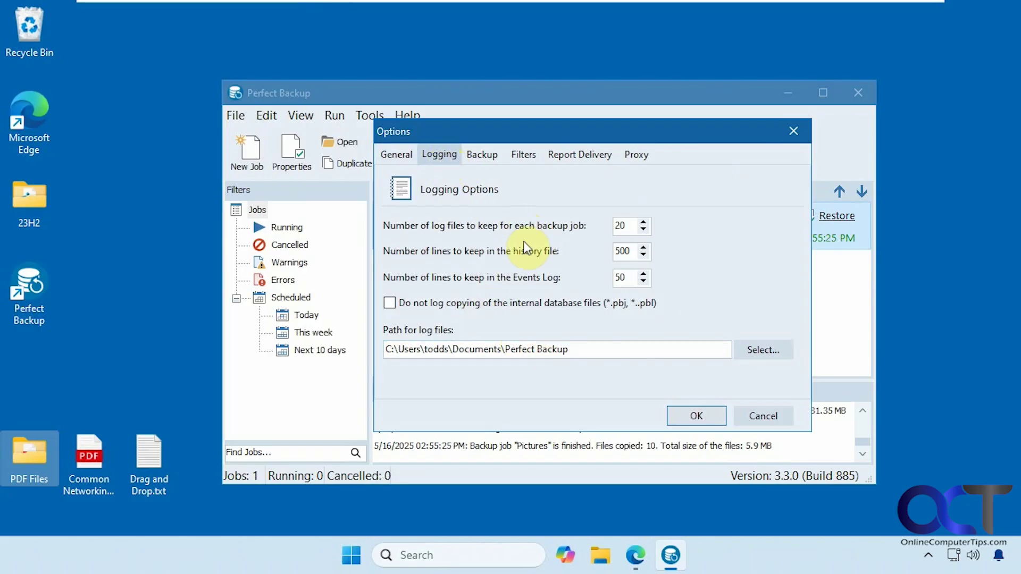
left_click(482, 155)
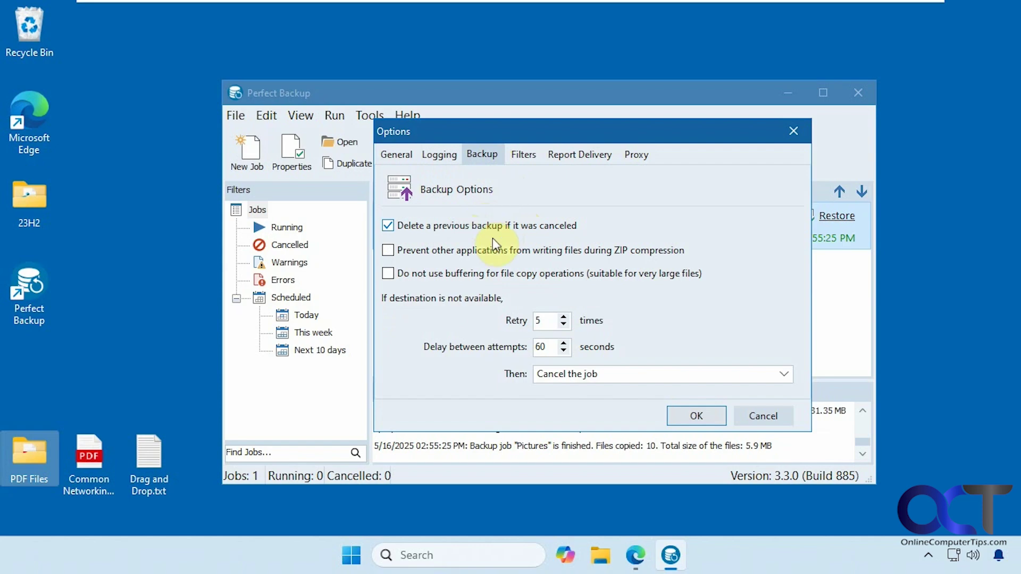
left_click(526, 155)
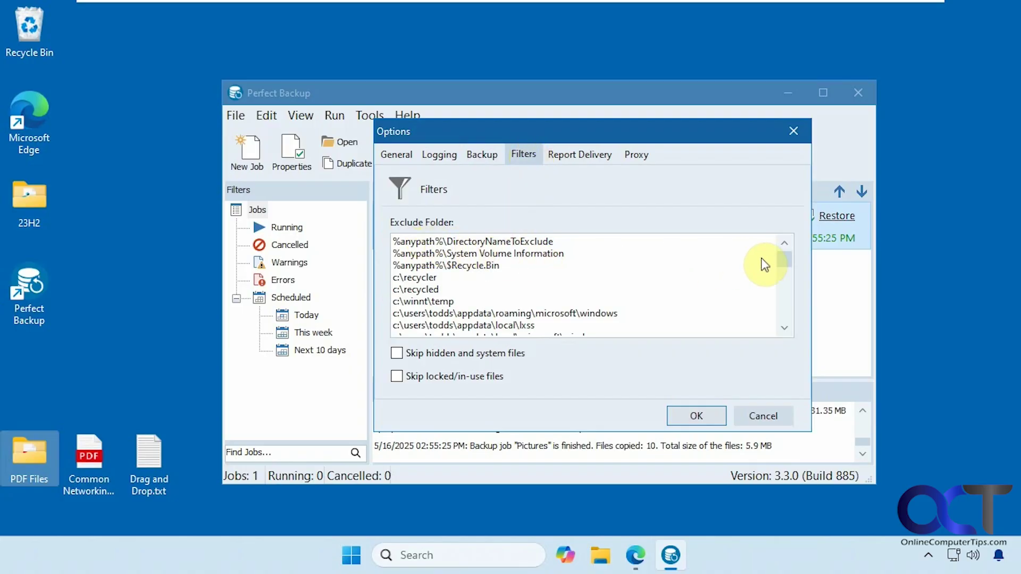
mouse_move(786, 268)
left_mouse_down()
mouse_move(785, 328)
mouse_move(782, 259)
left_mouse_up()
left_click(585, 154)
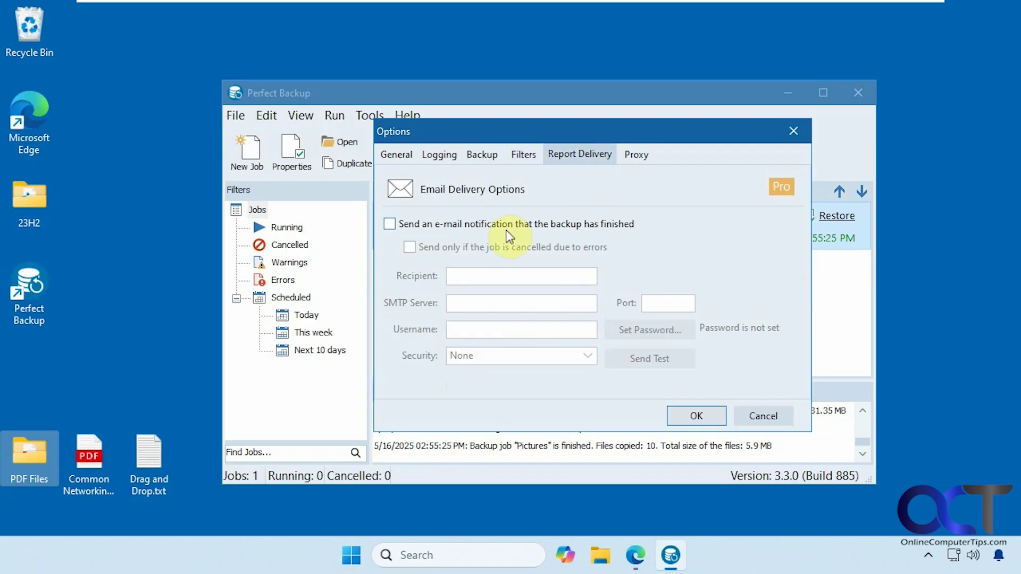
left_click(636, 155)
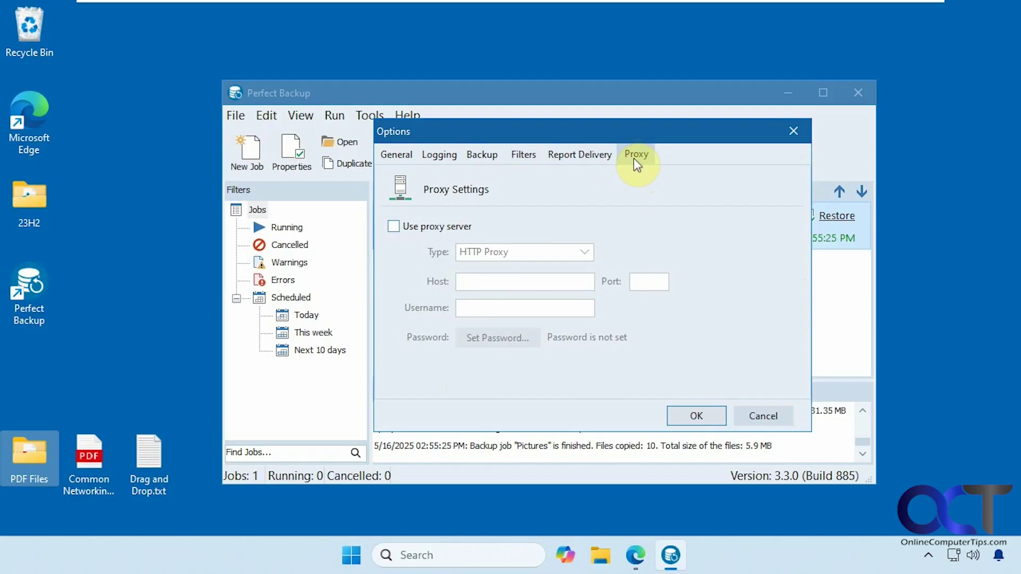
Discard the option changes and begin a Files and Folders Backup job named 'Documents Backup'
left_click(755, 416)
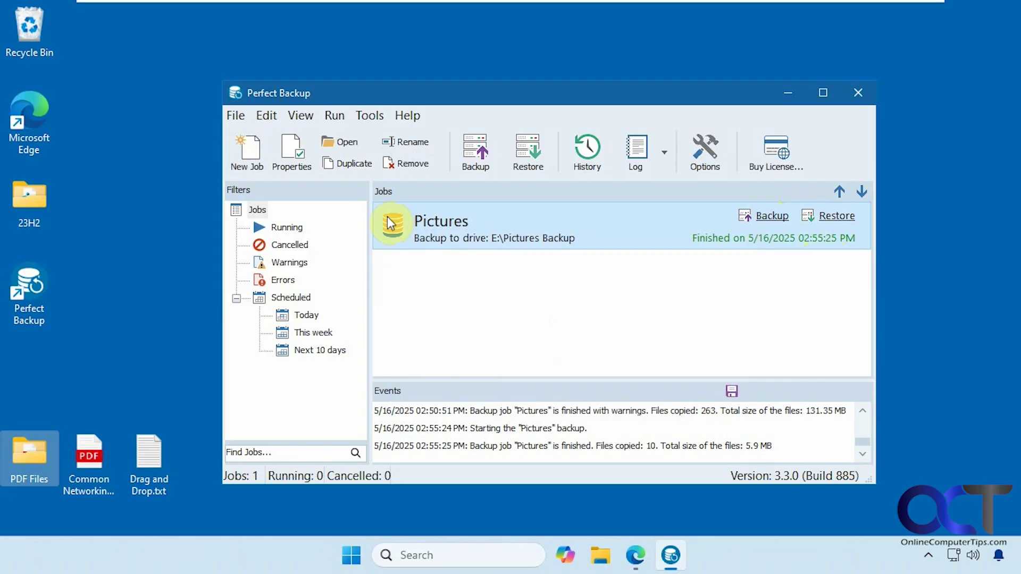
left_click(249, 152)
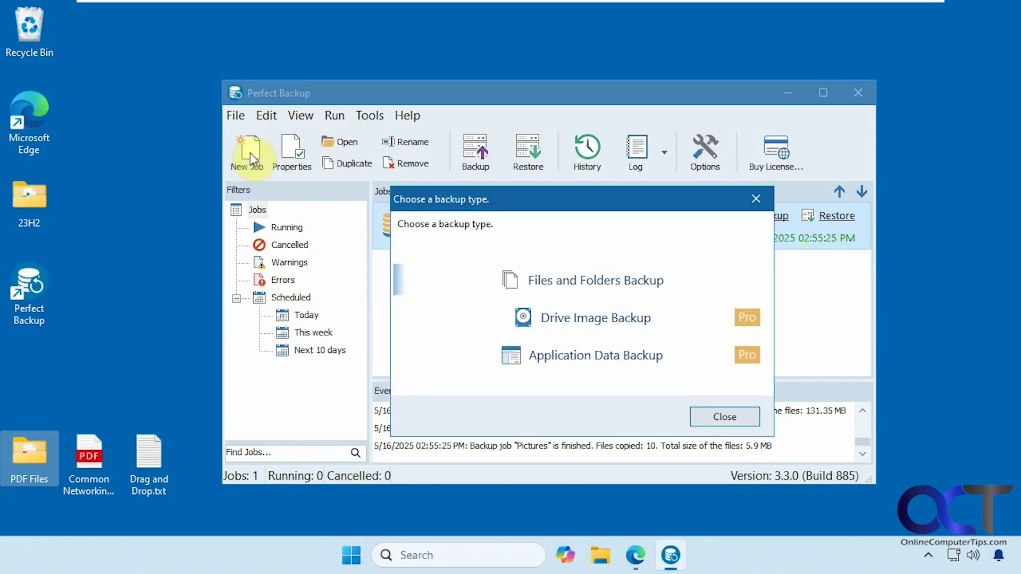
left_click(580, 279)
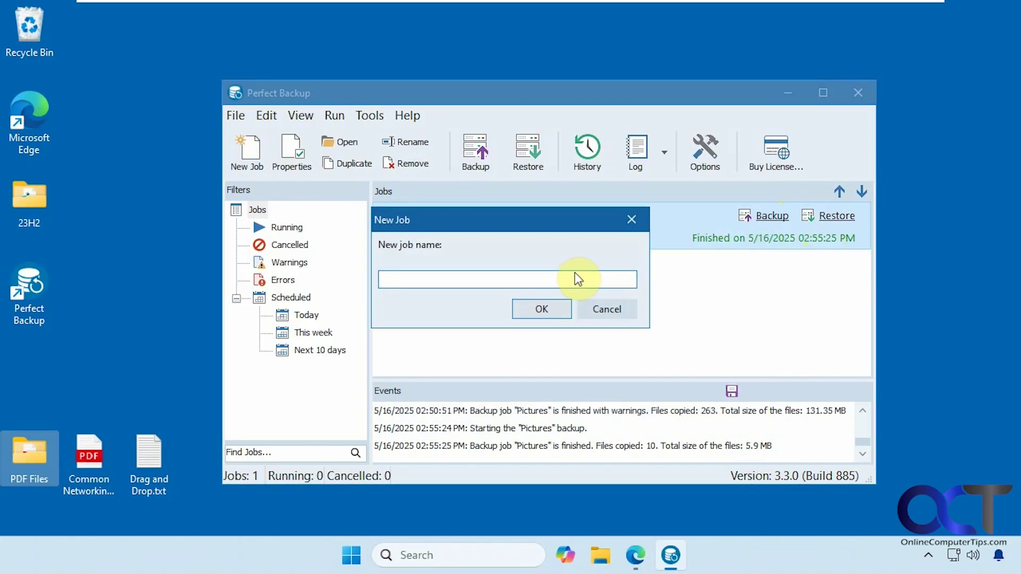
type("Documents Backup")
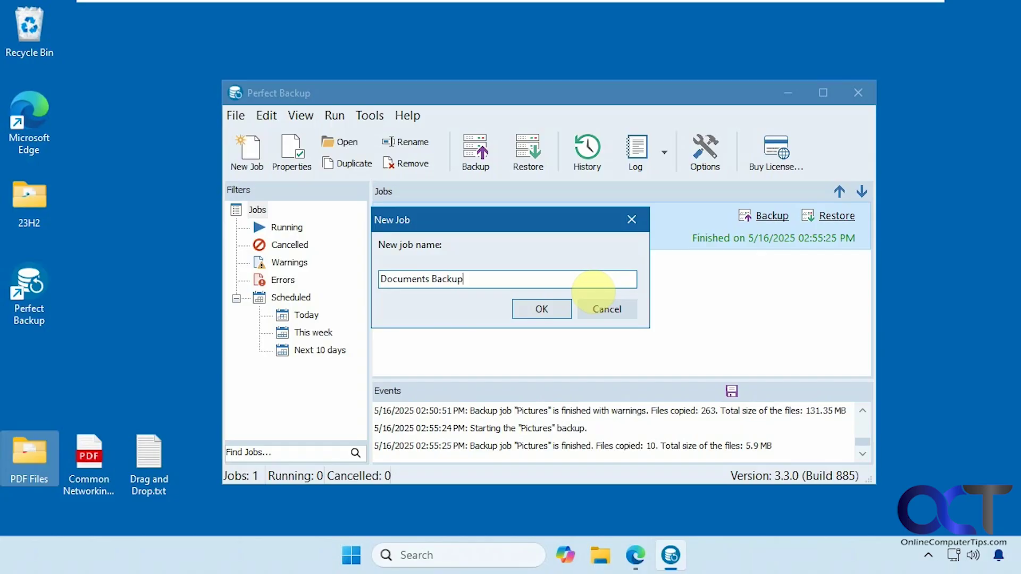
Confirm the 'Documents Backup' name and tick Documents under Home as the backup source
left_click(532, 308)
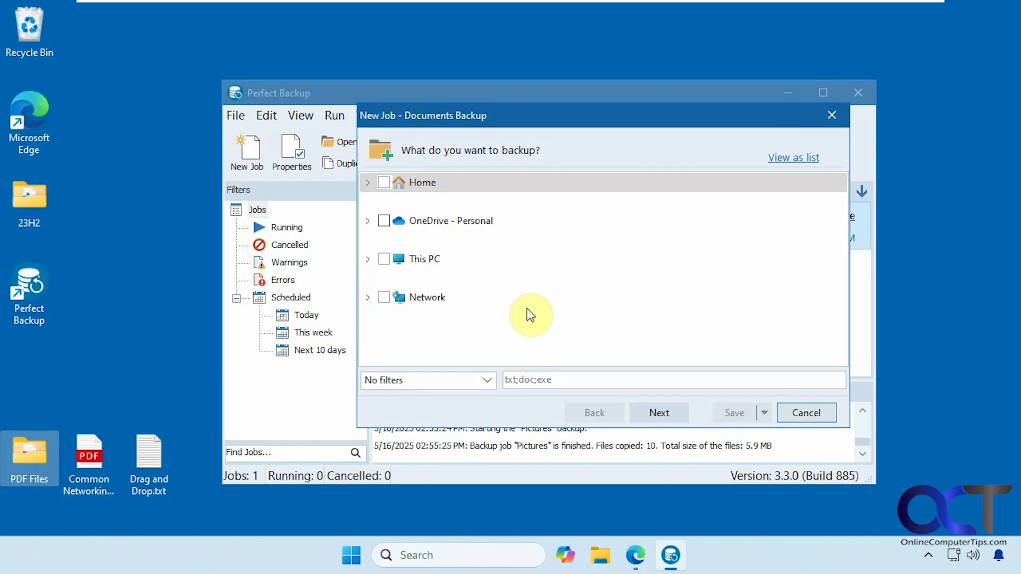
left_click(368, 182)
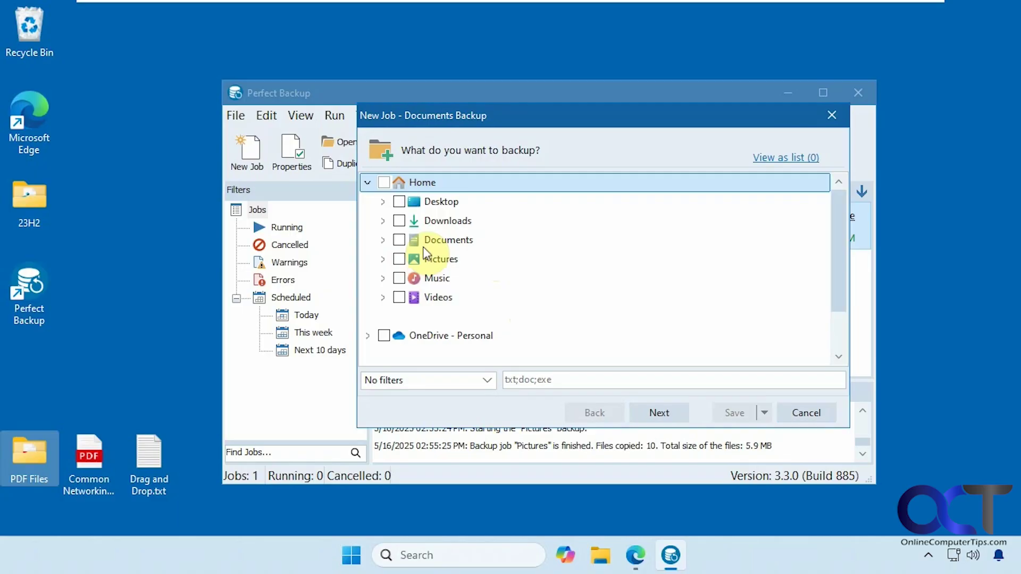
scroll(446, 272, "down", 1)
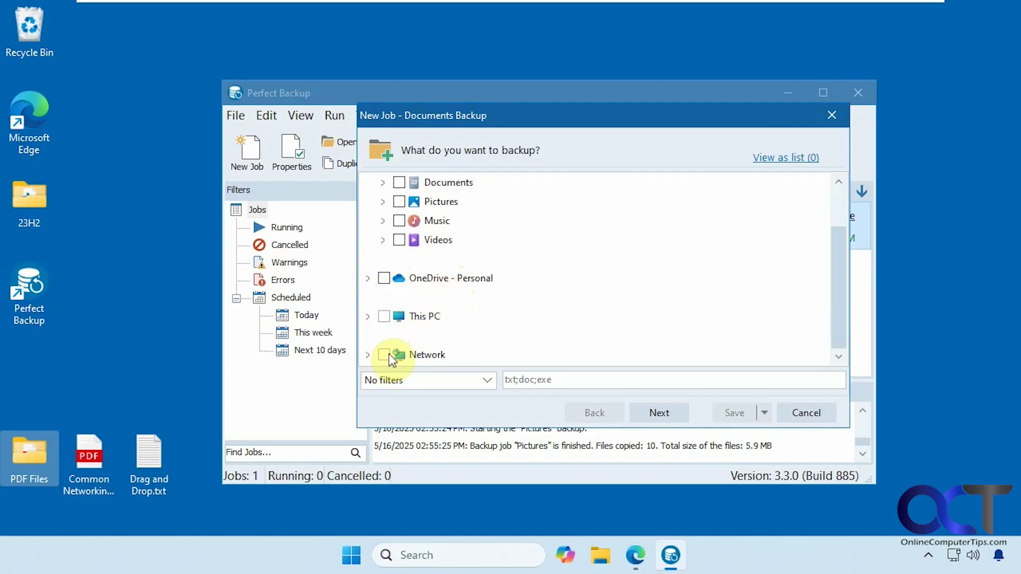
left_click(366, 316)
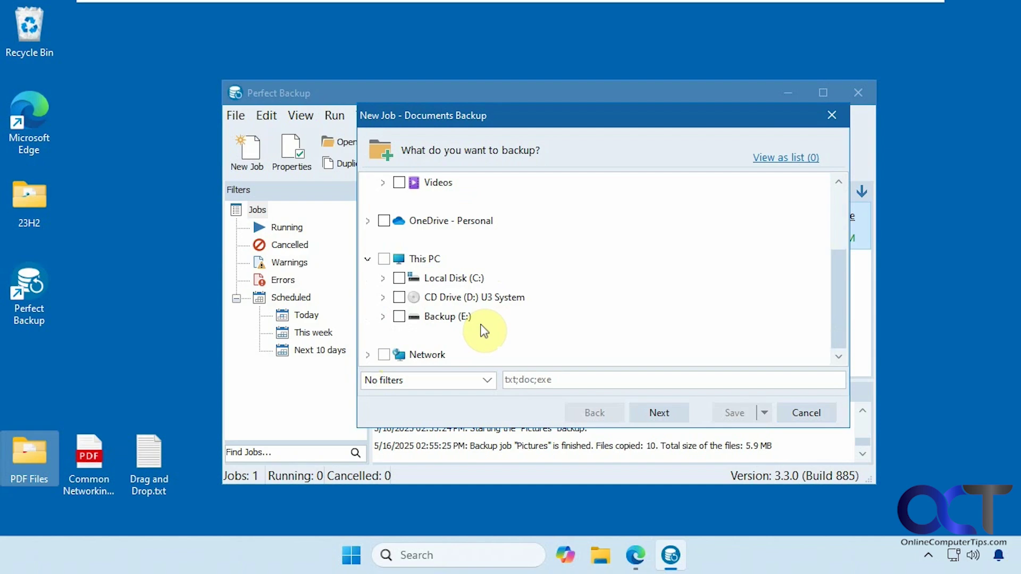
scroll(480, 327, "up", 2)
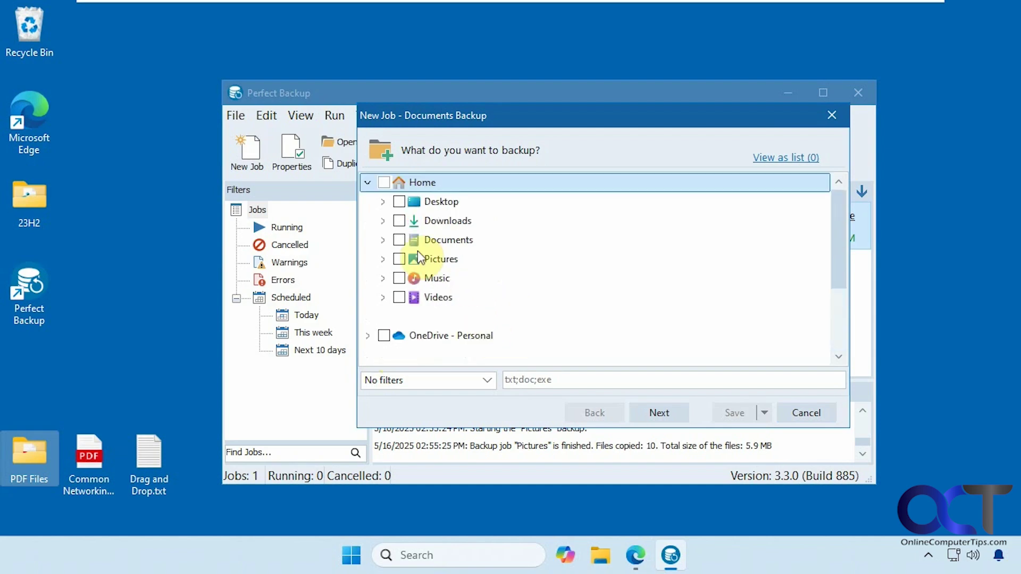
left_click(399, 240)
Create a 'Documents Backup' folder on Backup (E:) and set it as the destination subfolder
left_click(657, 412)
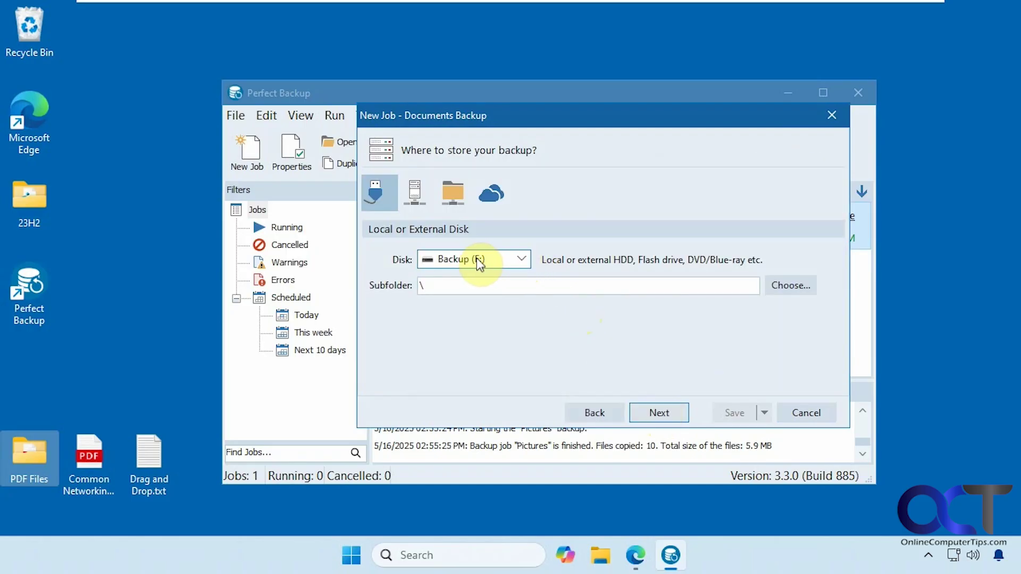
left_click(775, 286)
left_click(377, 287)
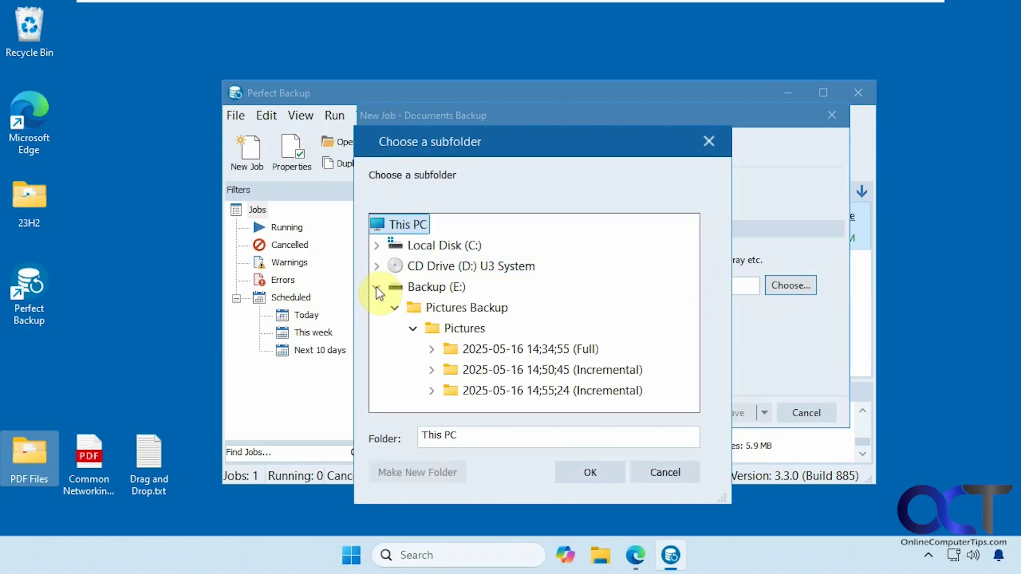
left_click(395, 307)
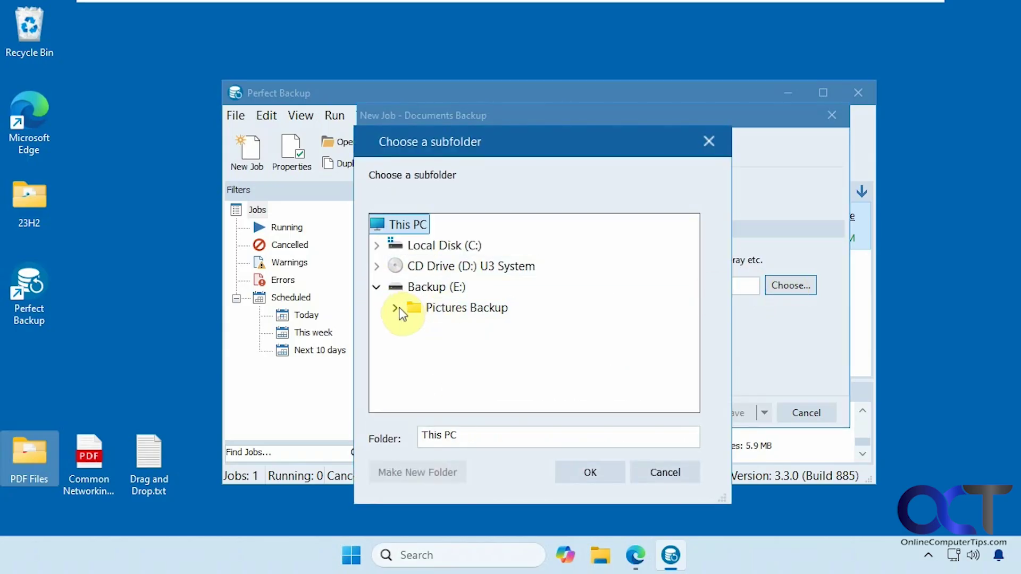
left_click(429, 290)
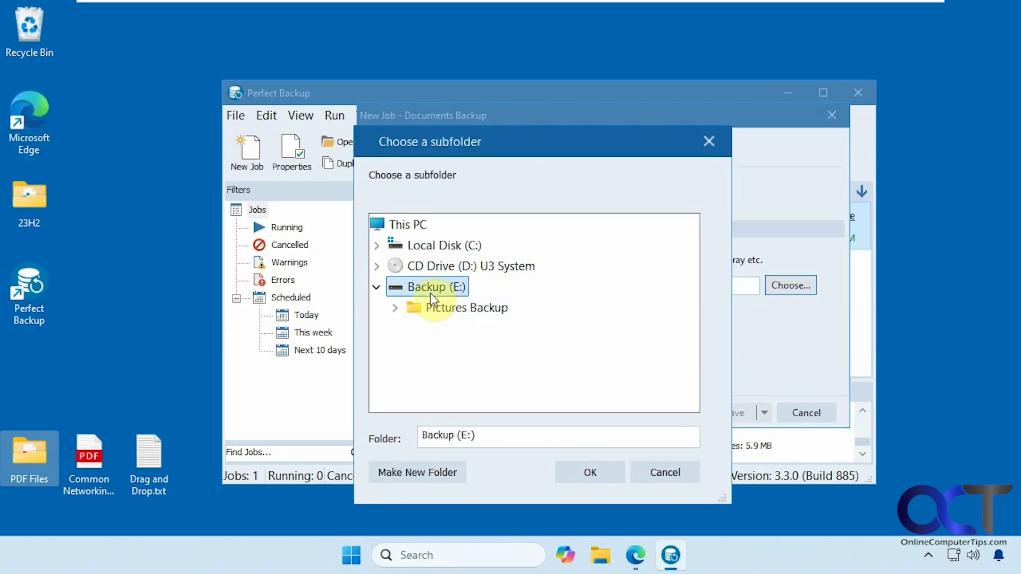
left_click(418, 471)
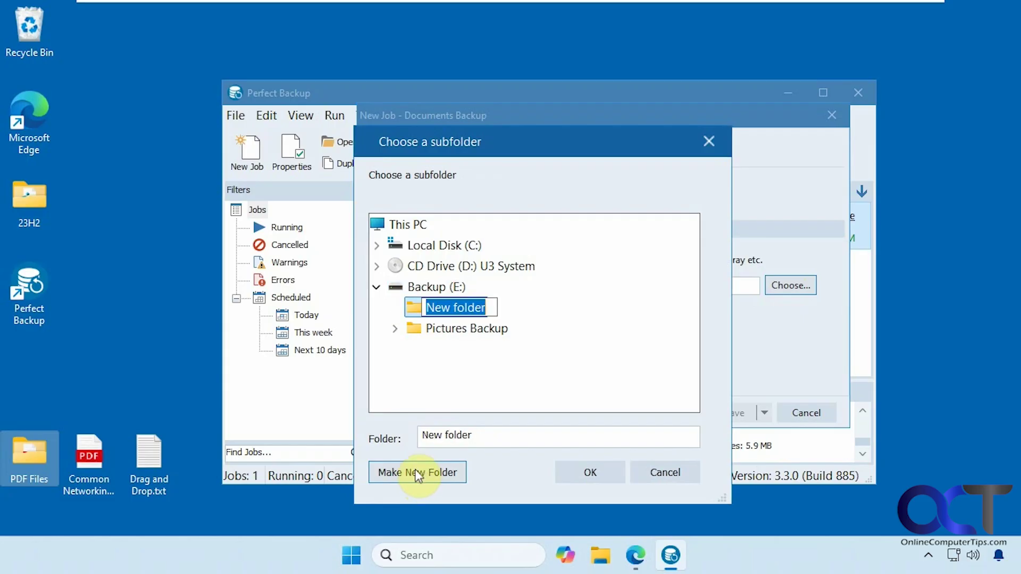
type("Doc")
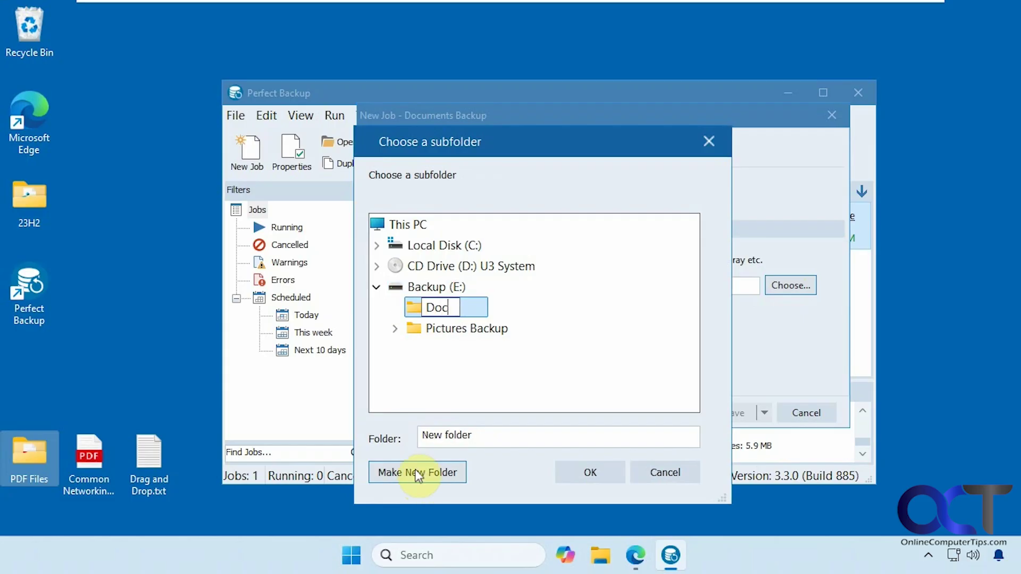
type("uments Back")
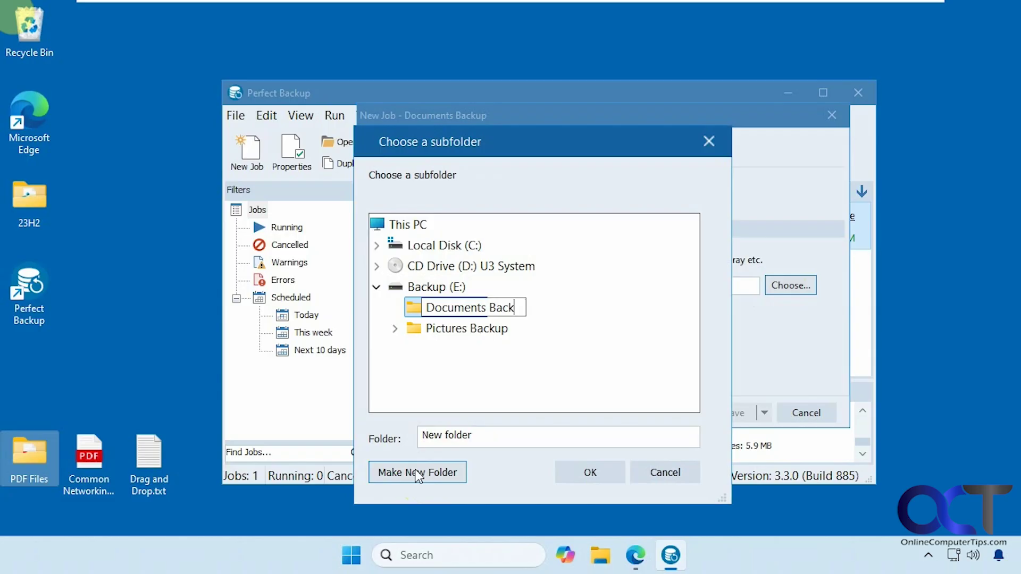
type("up")
key("Return")
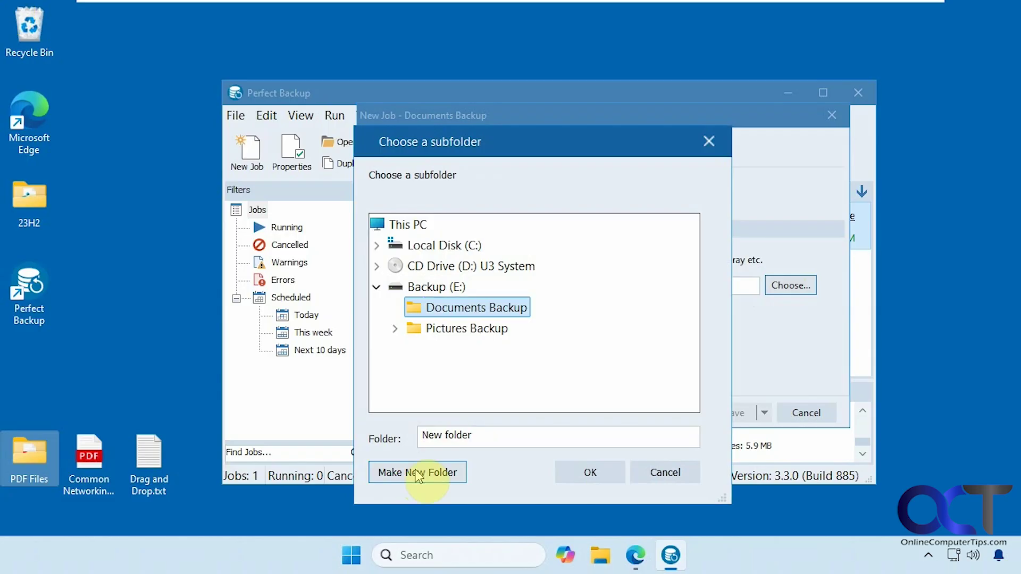
left_click(602, 478)
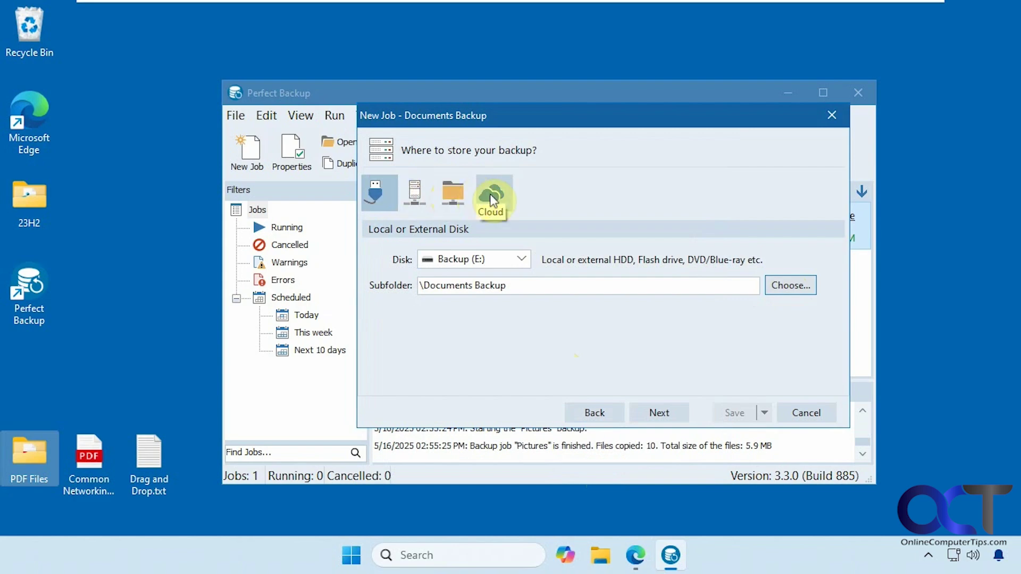
Compare network, FTP and cloud storage options, then keep local disk storage and continue
left_click(416, 195)
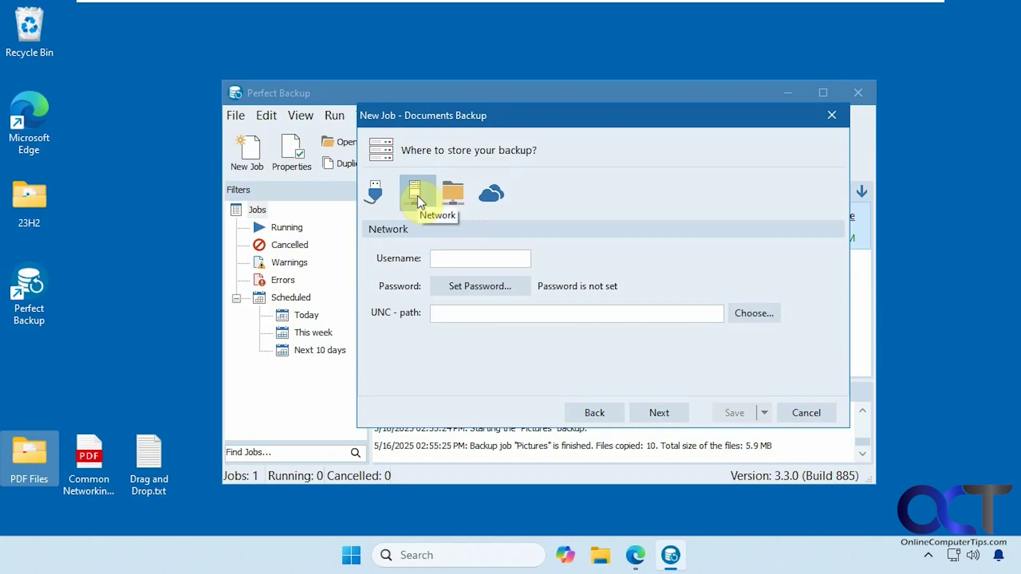
left_click(462, 207)
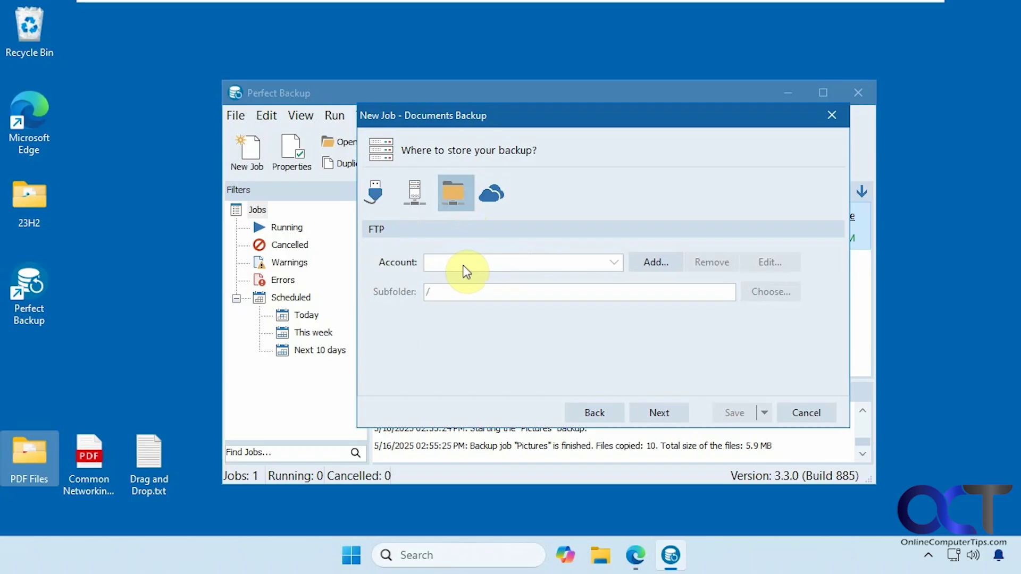
left_click(485, 202)
left_click(546, 259)
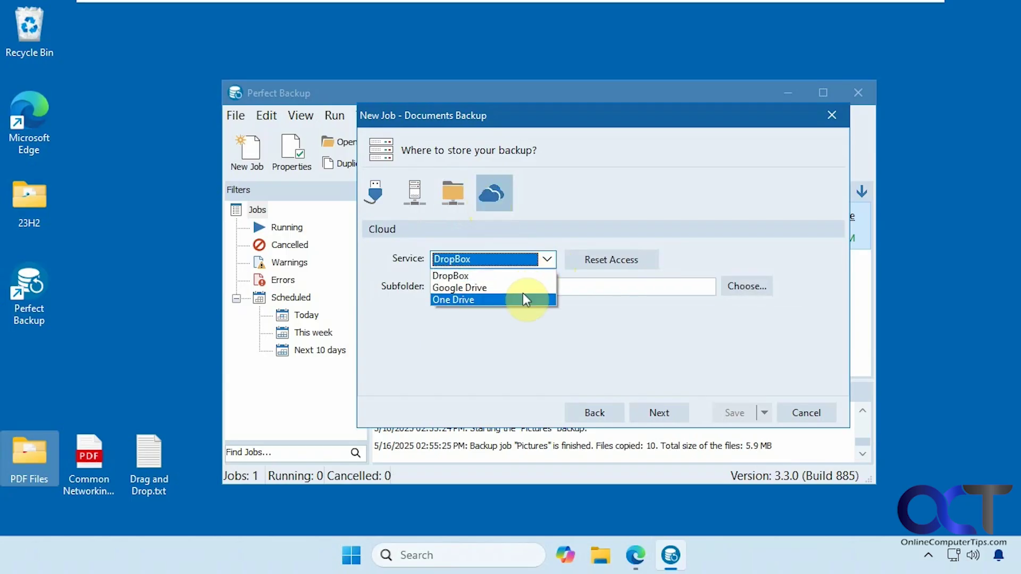
left_click(373, 191)
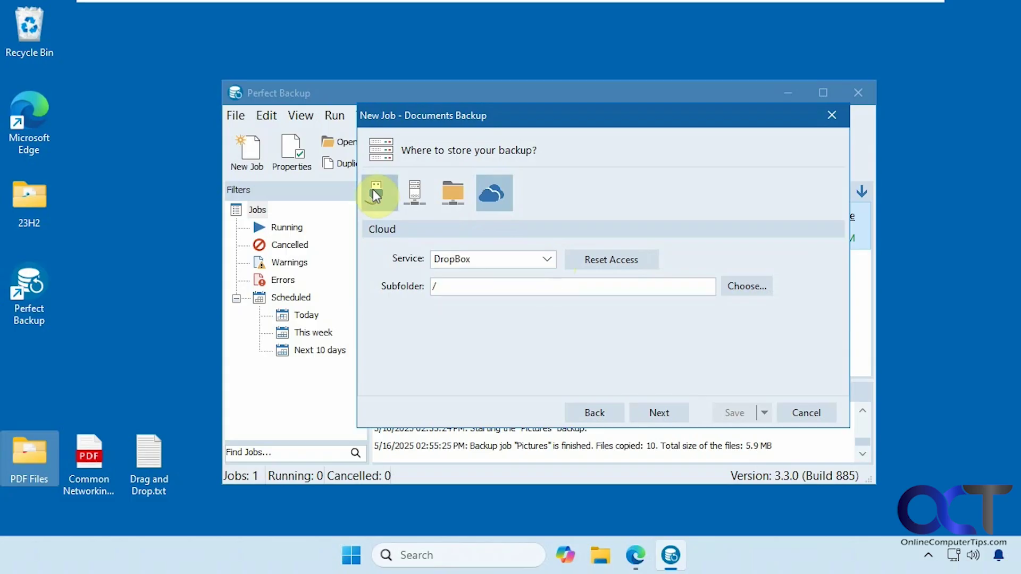
left_click(652, 413)
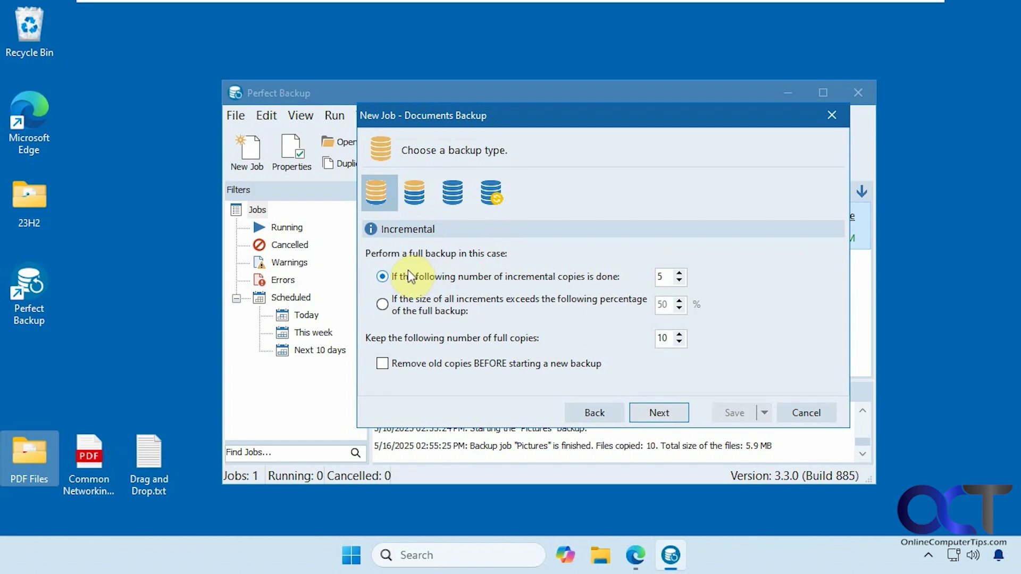
left_click(412, 198)
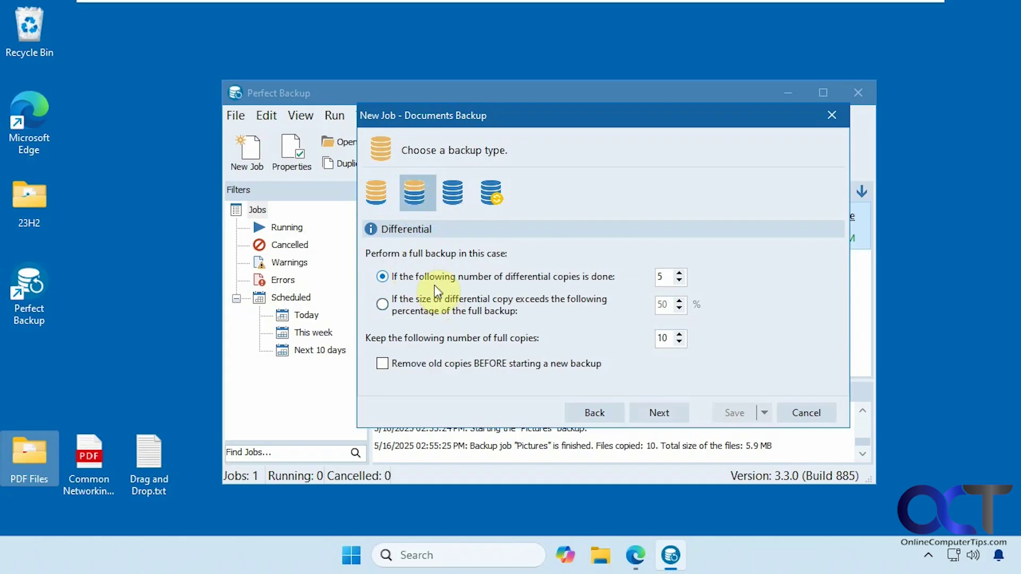
left_click(456, 193)
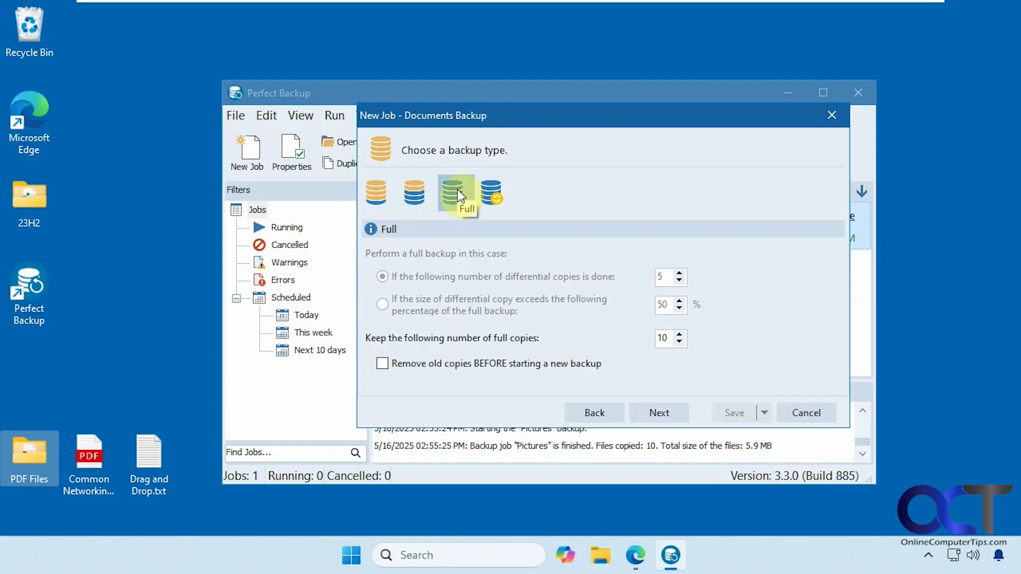
left_click(489, 194)
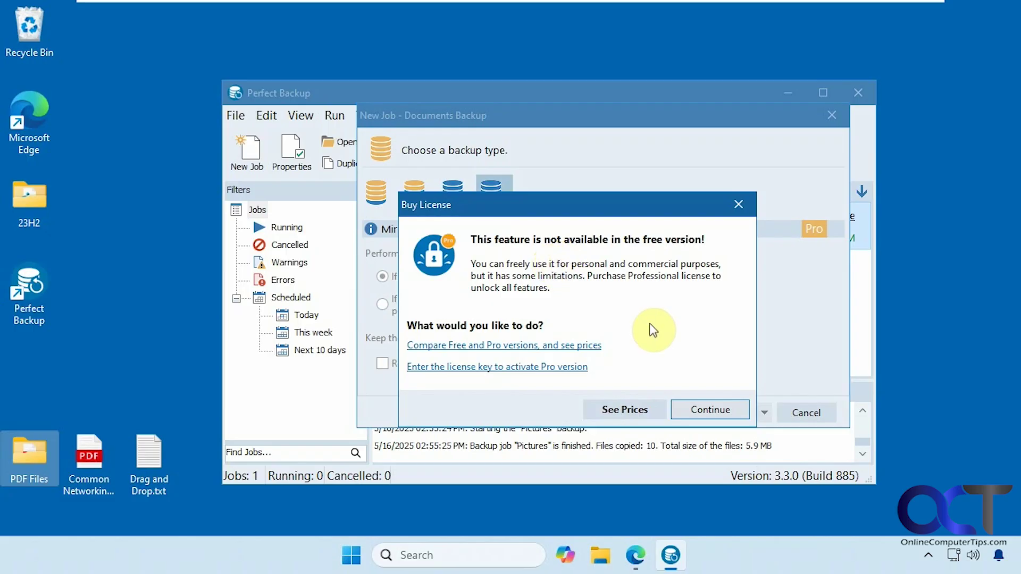
left_click(739, 206)
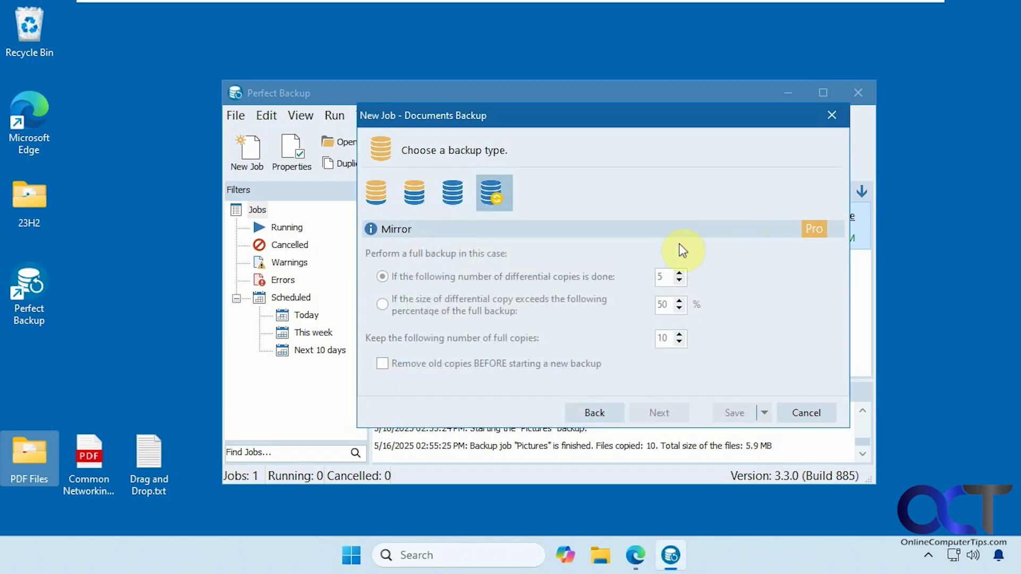
left_click(378, 193)
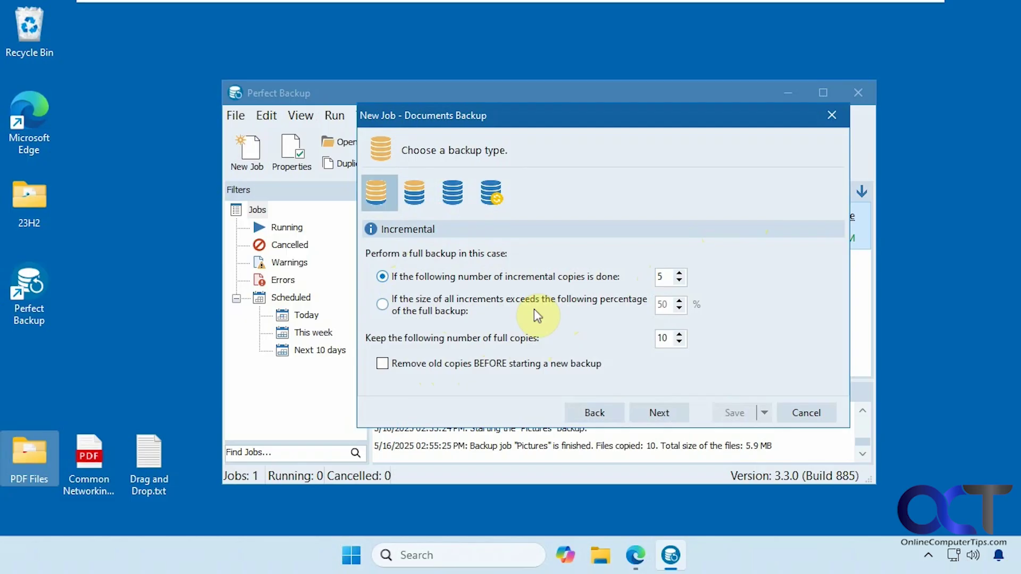
Leave ZIP compression off and try, then undo, a days-of-week schedule with a start time
left_click(652, 417)
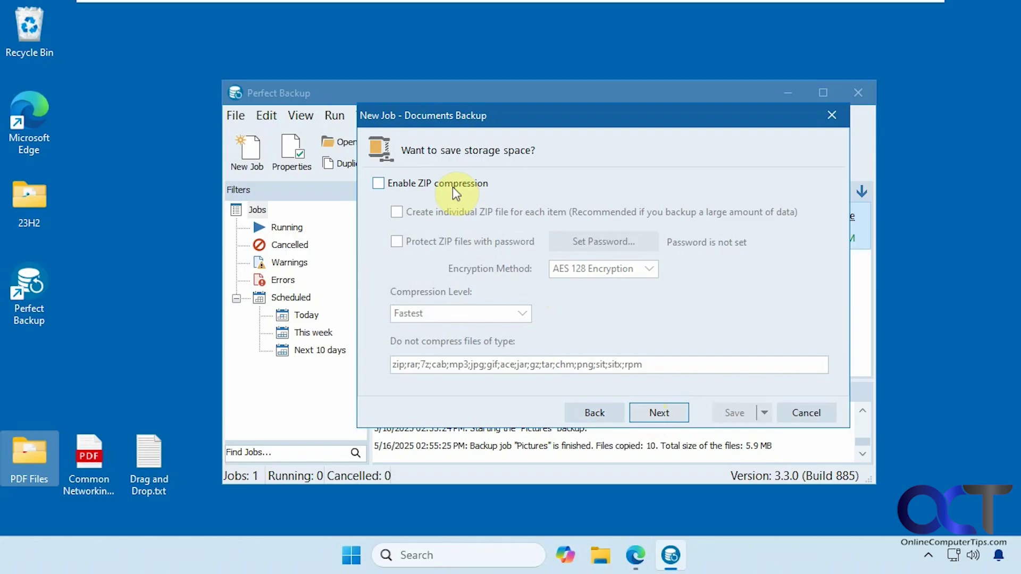
left_click(655, 414)
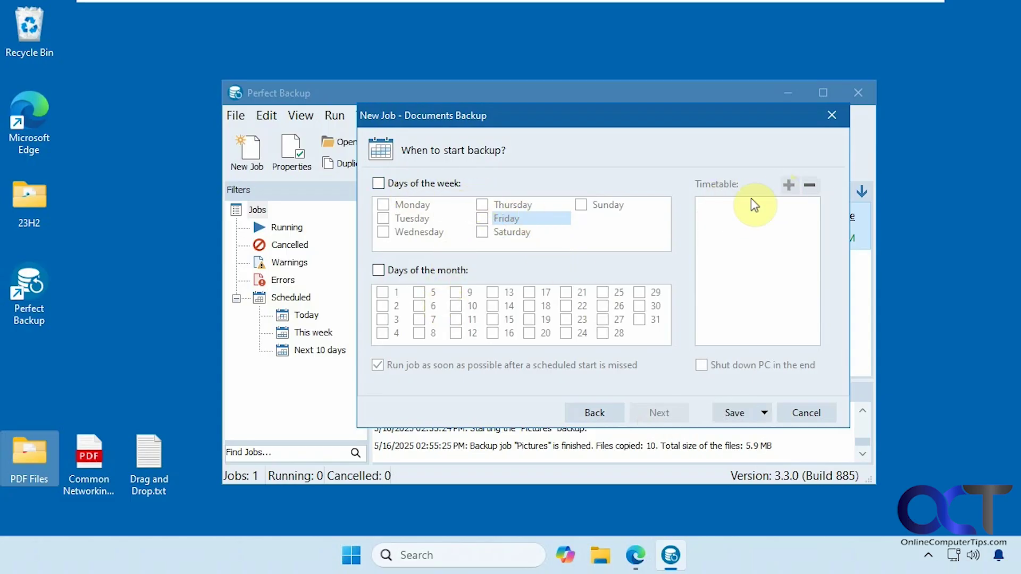
left_click(378, 183)
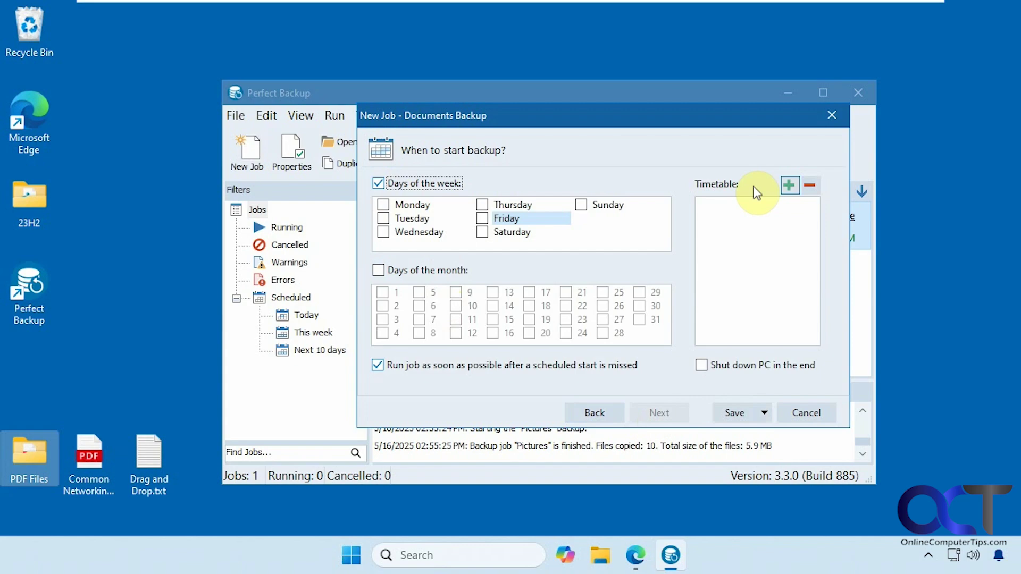
left_click(788, 185)
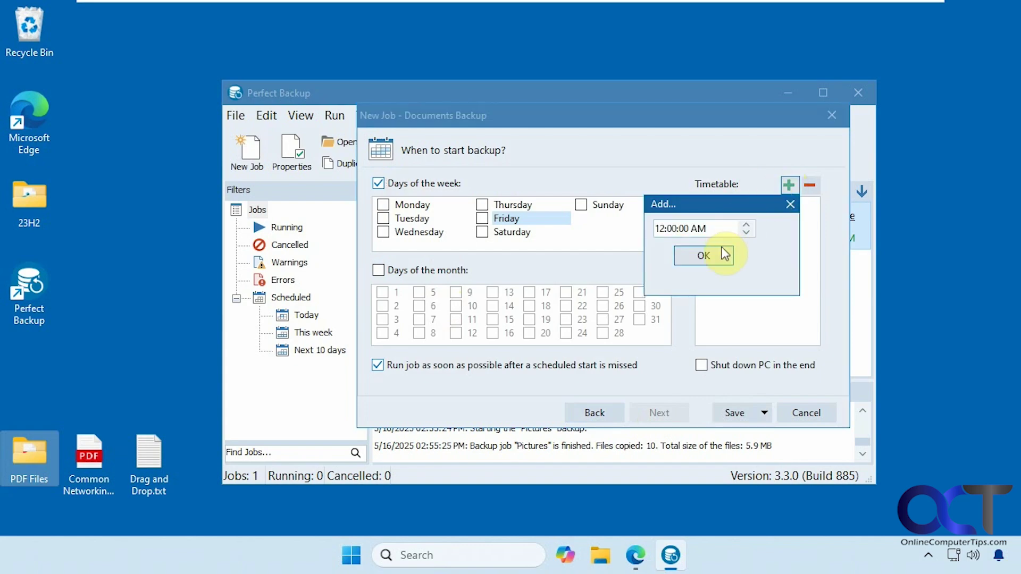
left_click(789, 205)
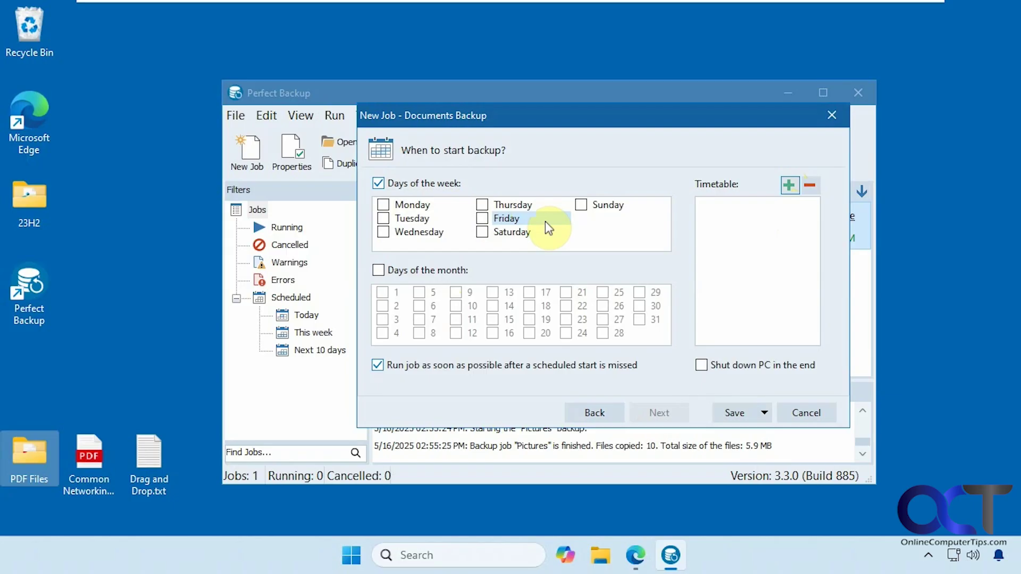
left_click(379, 183)
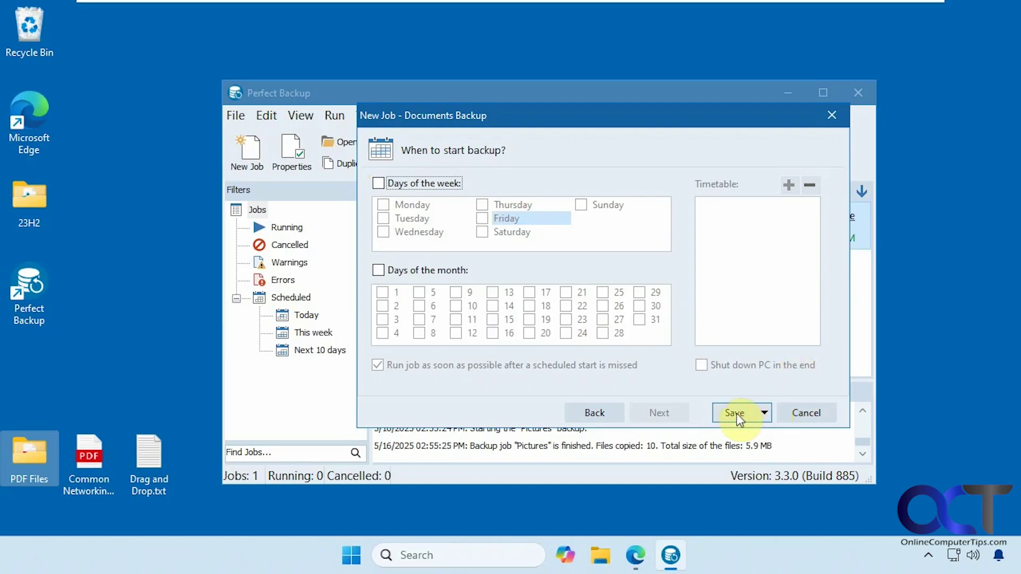
Save the Documents Backup job with no schedule
left_click(764, 412)
left_click(764, 412)
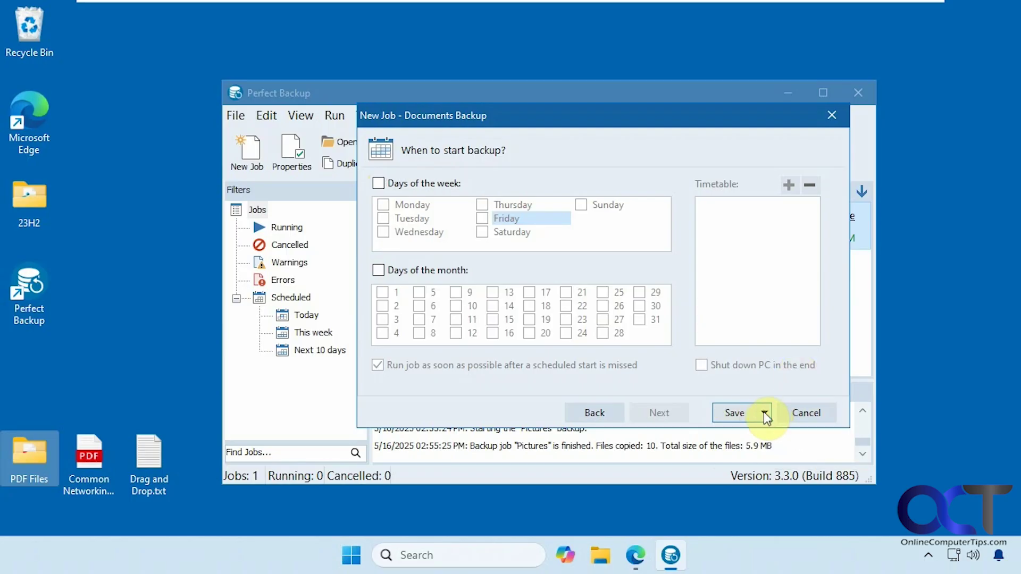
left_click(734, 413)
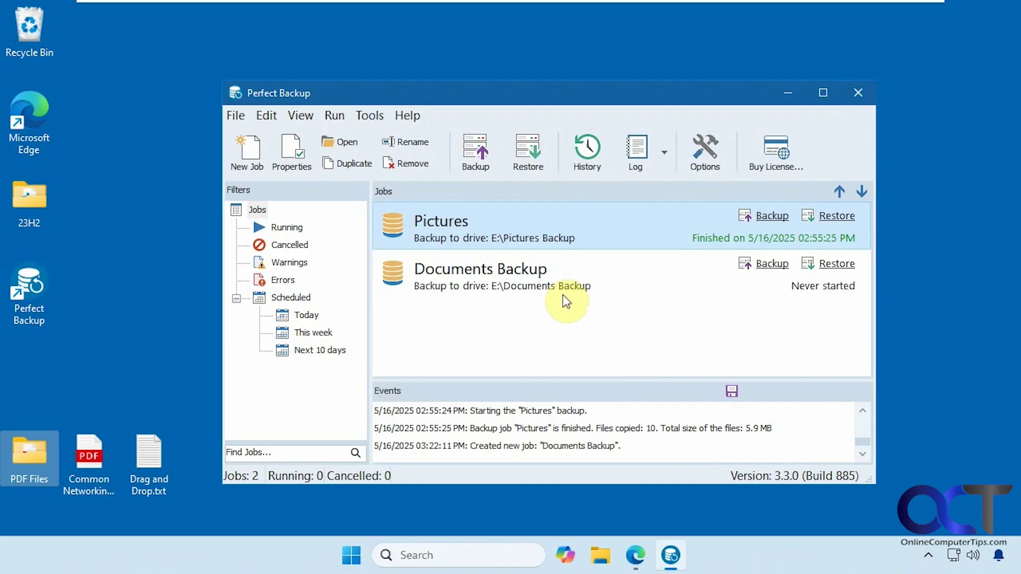
Open E:\Documents Backup in File Explorer, then run the job's first full backup (90 files, 92.02 MB)
left_click(536, 286)
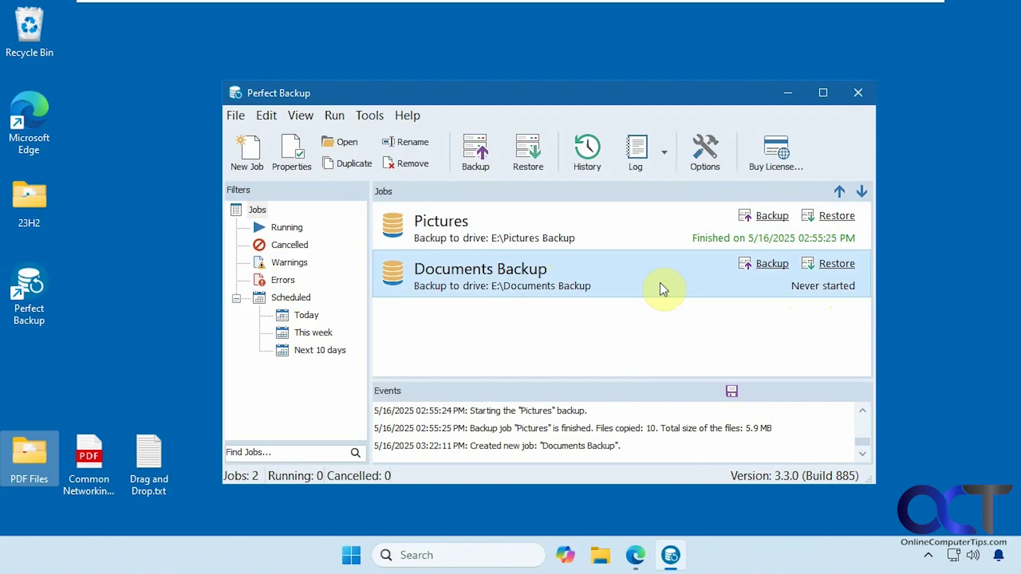
left_click(600, 555)
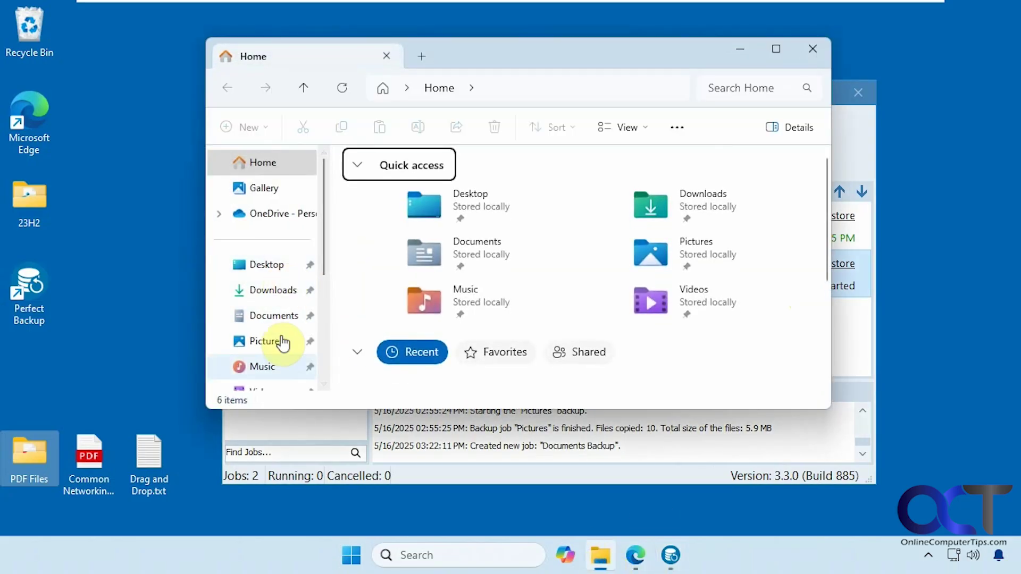
scroll(327, 298, "down", 3)
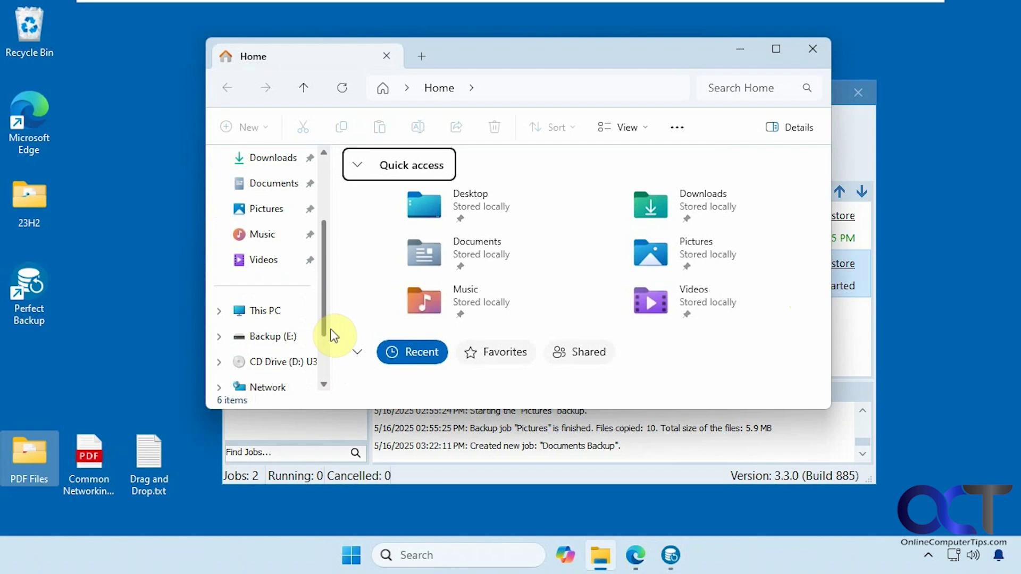
left_click(284, 340)
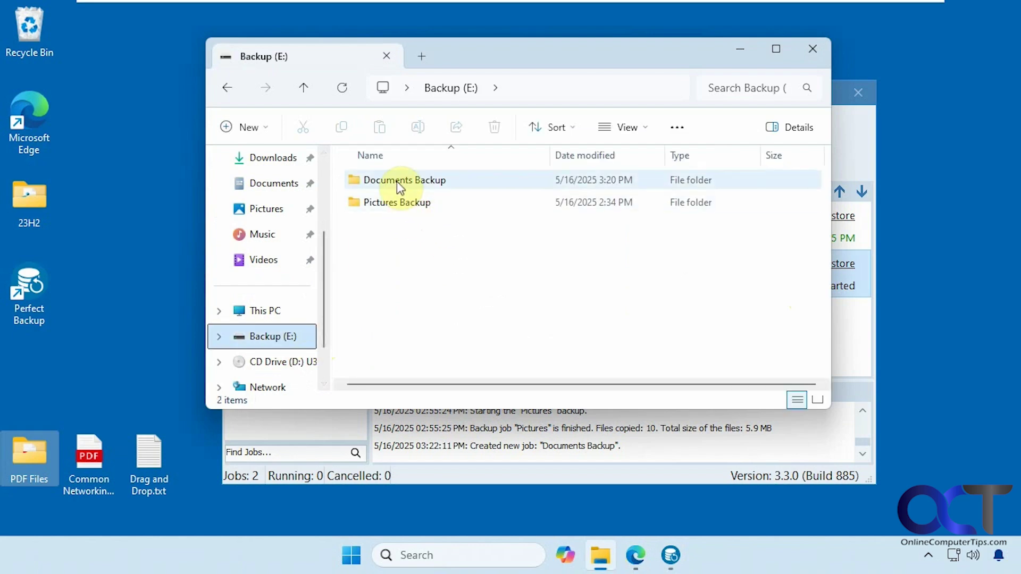
double_click(397, 180)
left_click(740, 48)
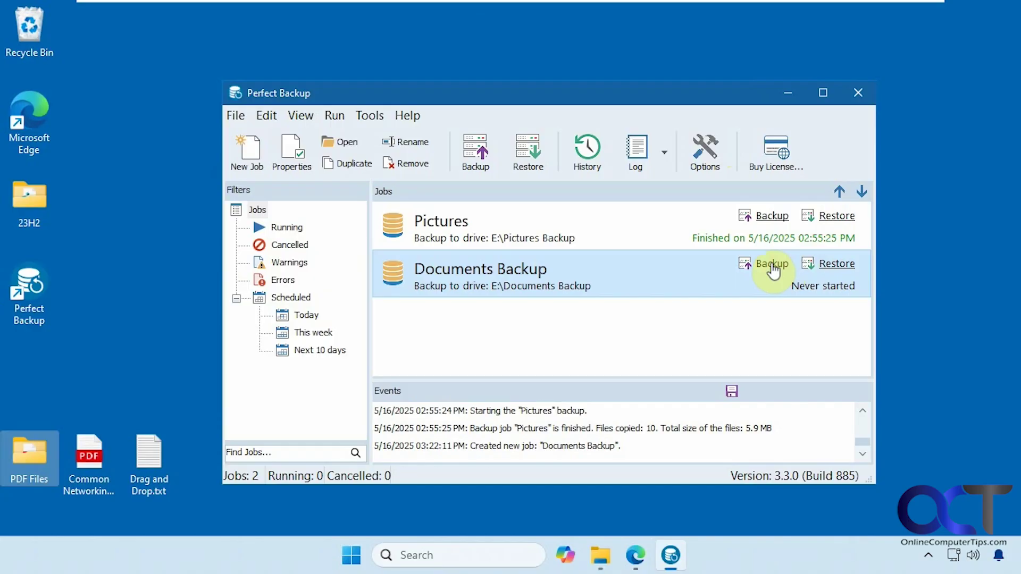
left_click(771, 264)
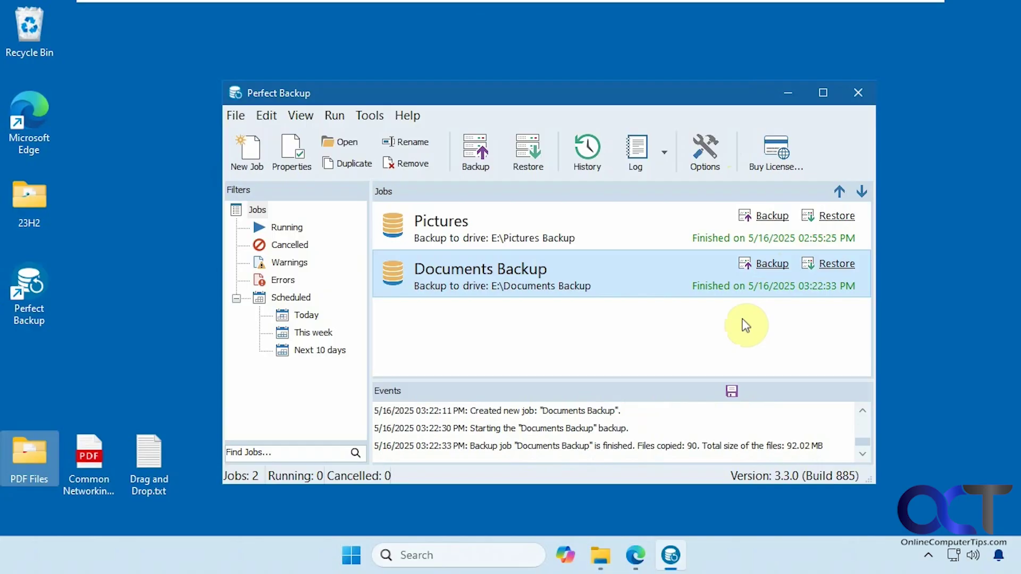
left_click(600, 555)
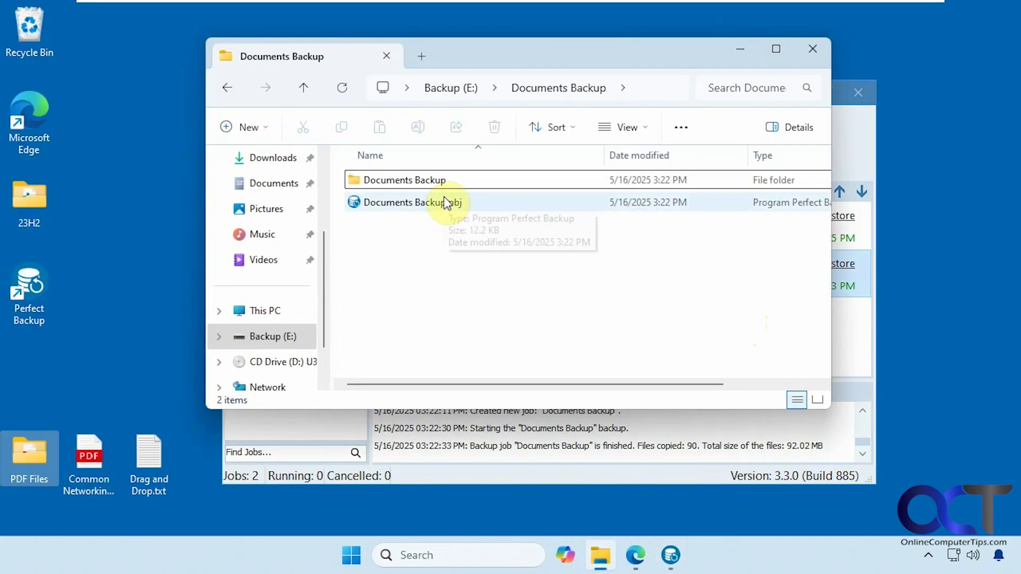
left_click(432, 182)
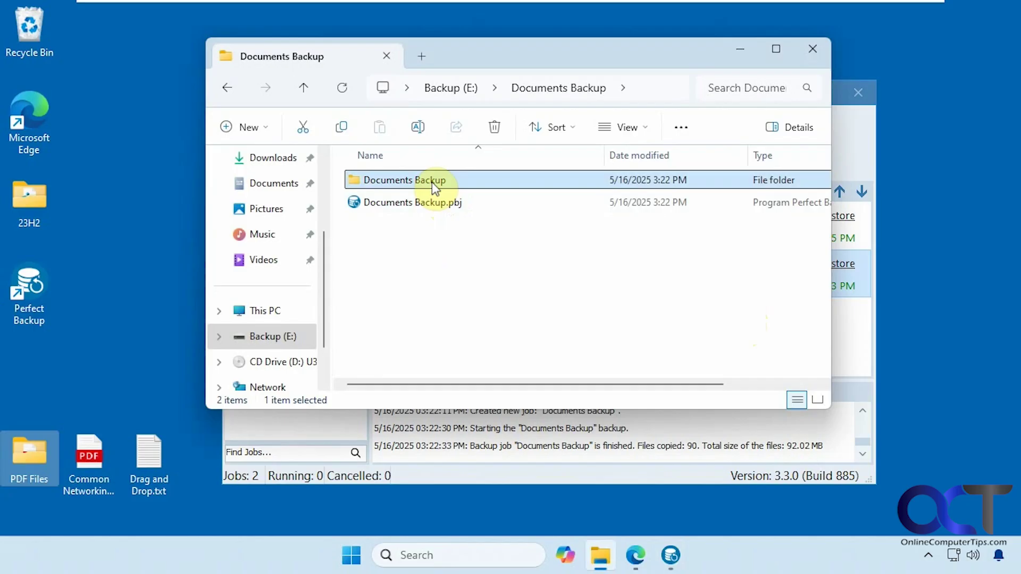
double_click(432, 181)
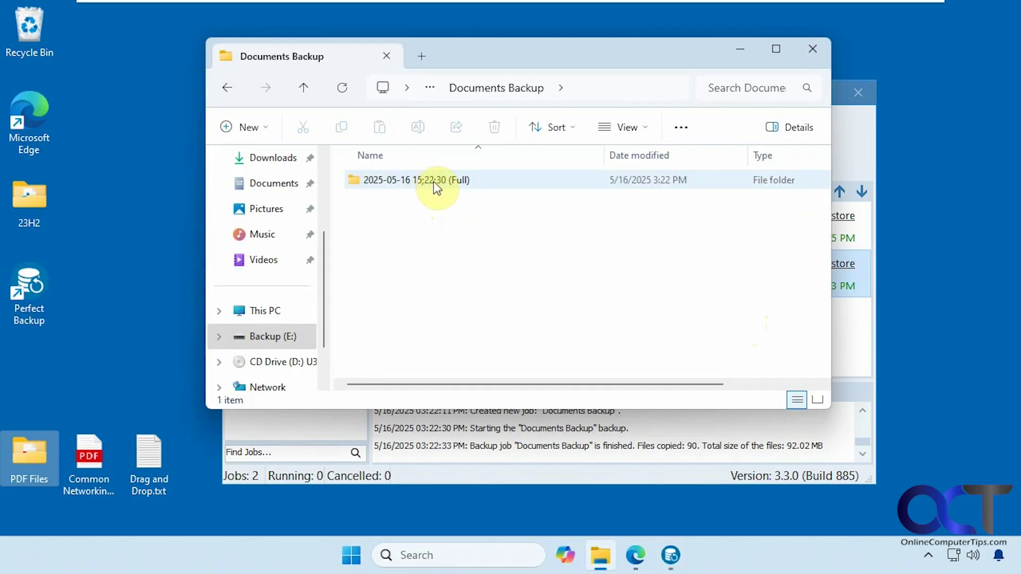
double_click(432, 180)
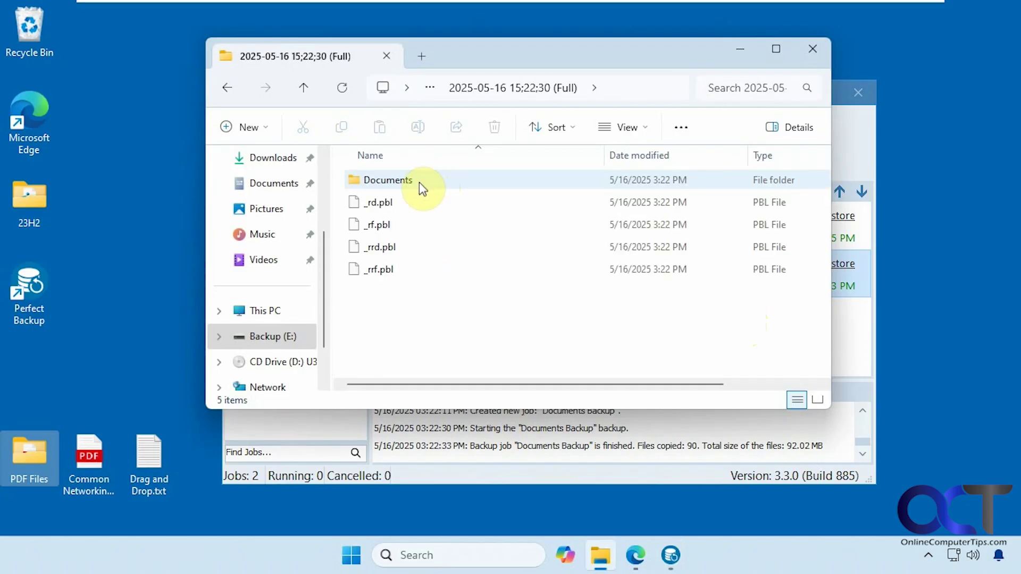
double_click(415, 181)
scroll(467, 294, "down", 2)
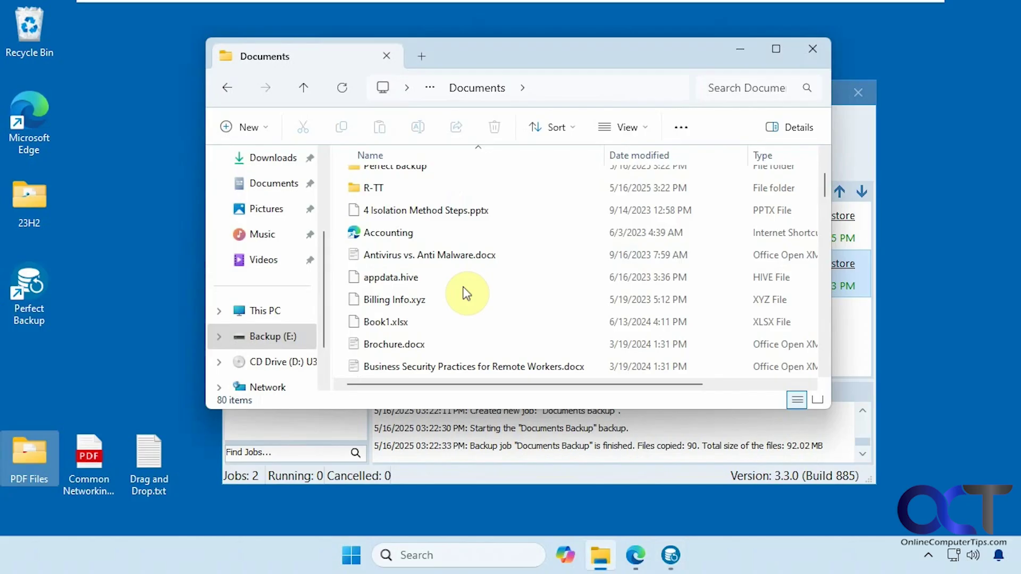
scroll(466, 293, "down", 2)
scroll(465, 291, "up", 4)
left_click(227, 87)
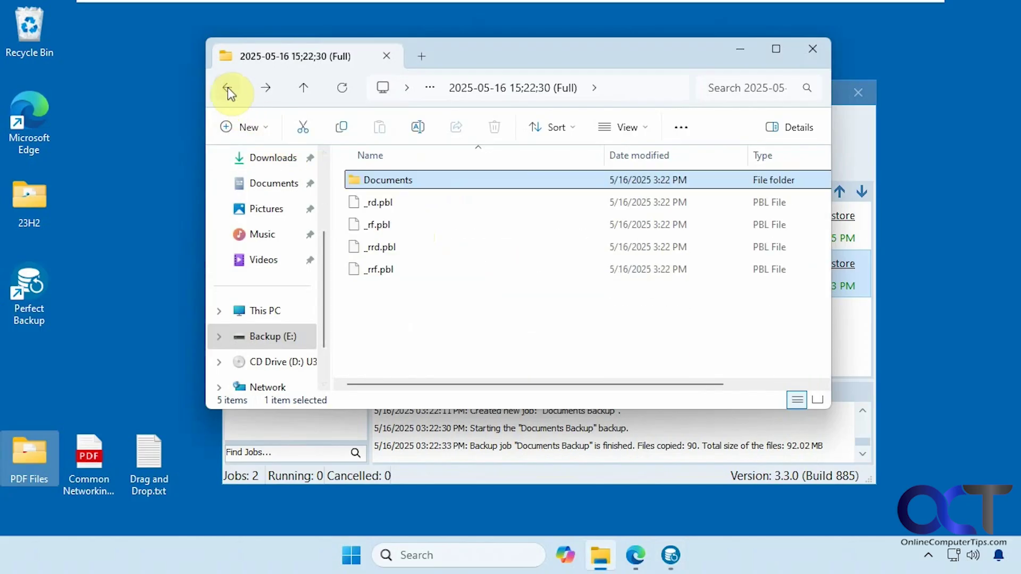
left_click(228, 87)
left_click(227, 88)
left_click(228, 88)
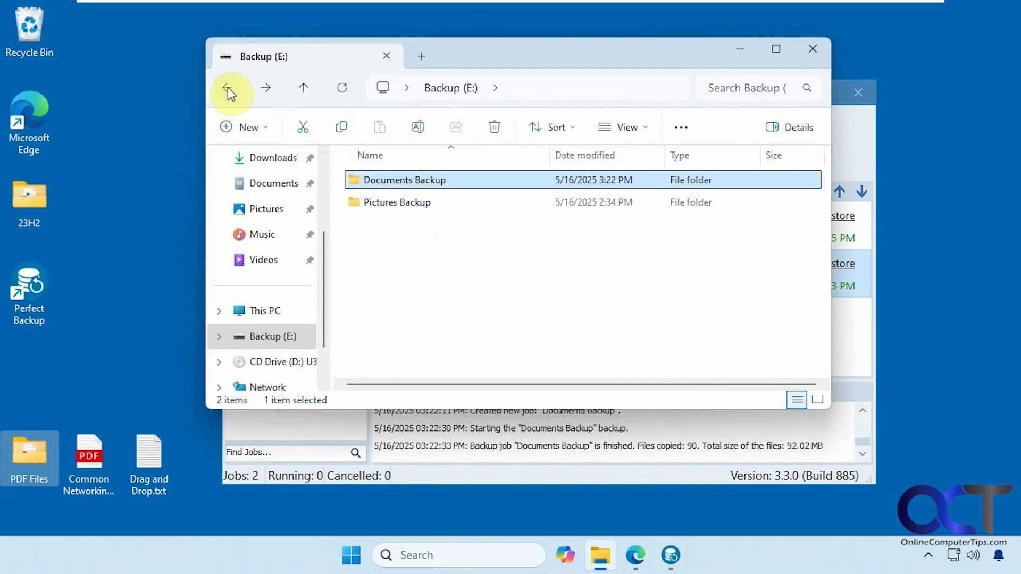
left_click(228, 87)
left_click(259, 85)
double_click(417, 202)
double_click(400, 179)
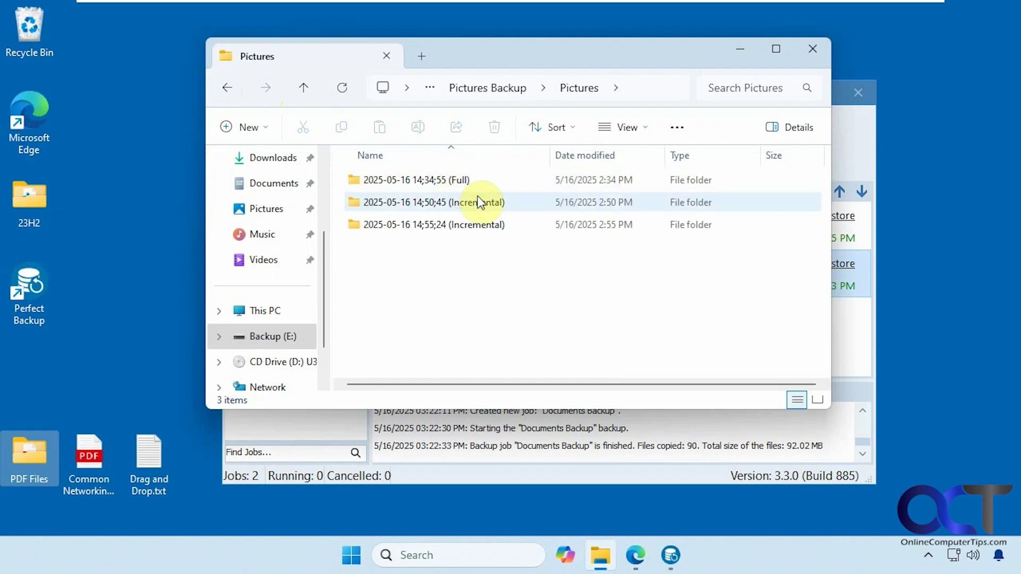
left_click(473, 224)
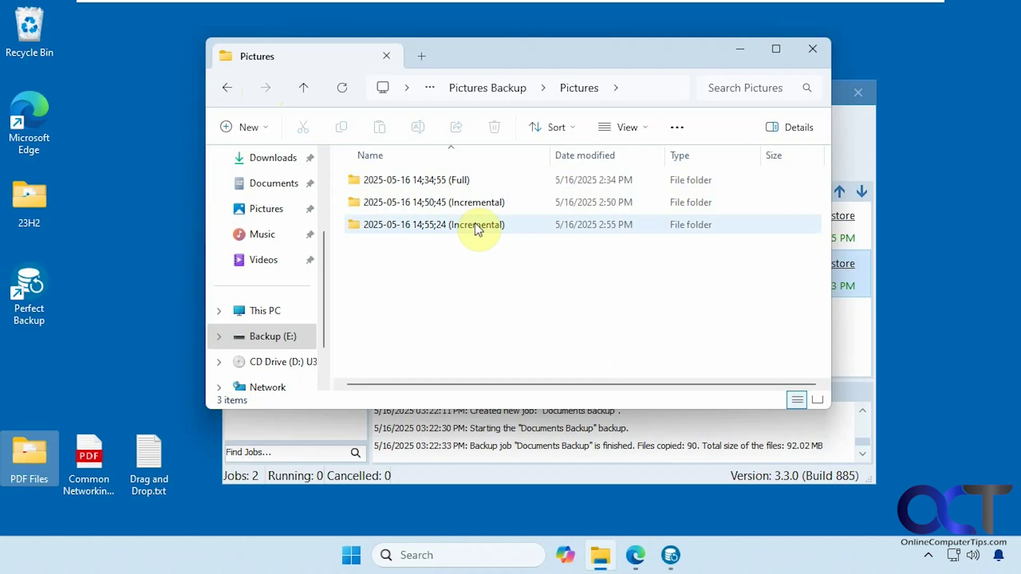
left_click(462, 203)
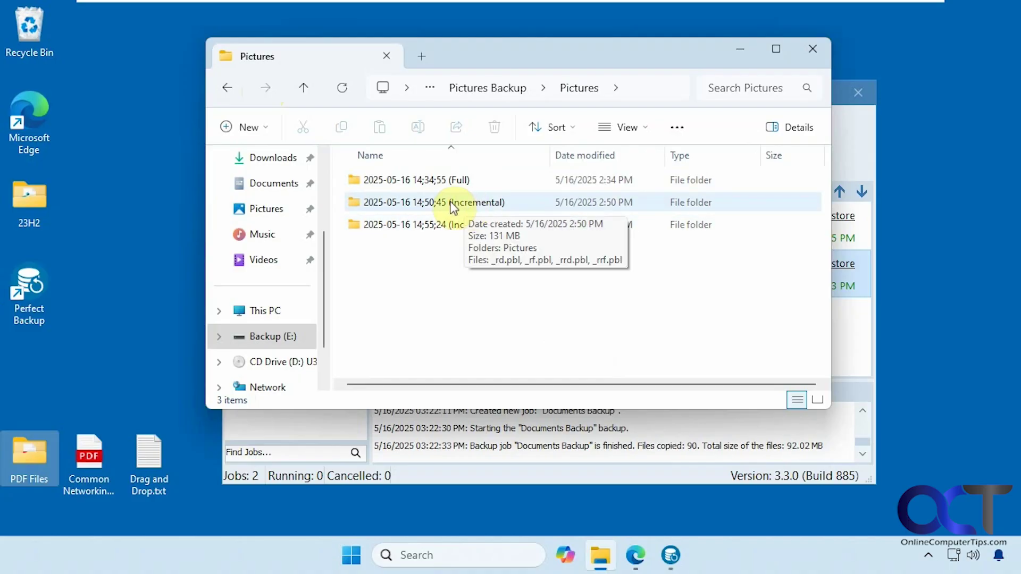
left_click(228, 89)
left_click(228, 89)
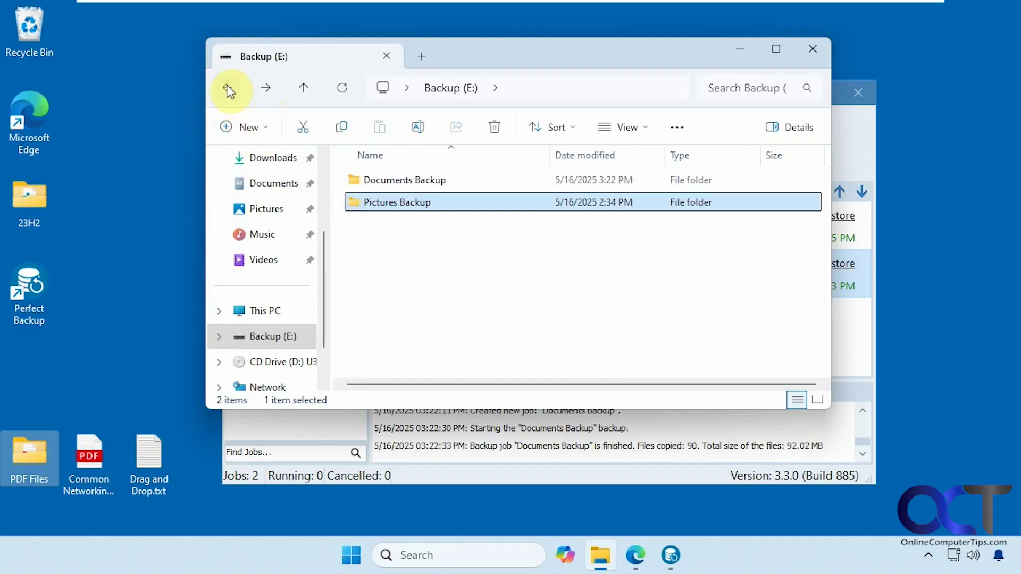
double_click(432, 178)
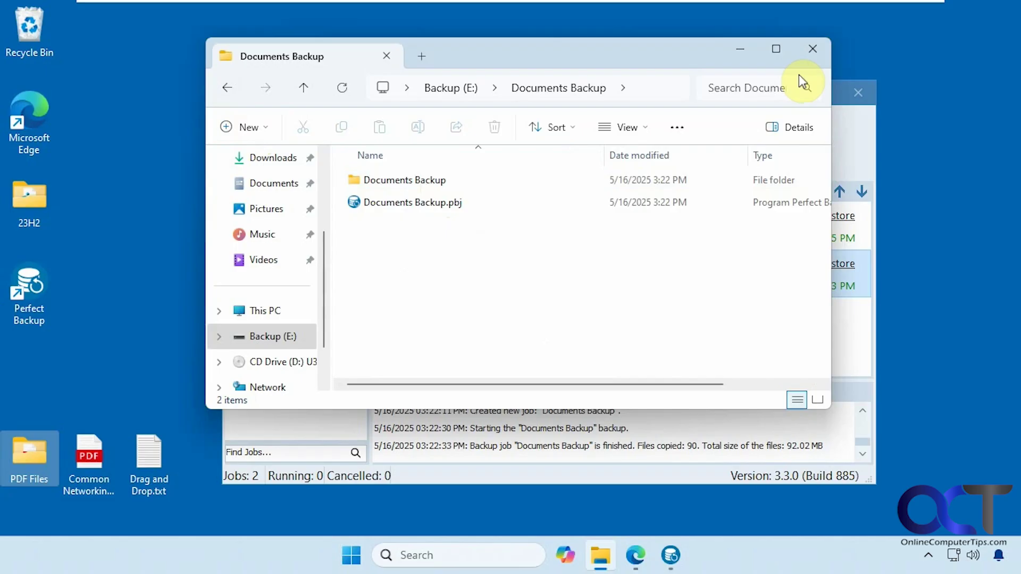
left_click(745, 52)
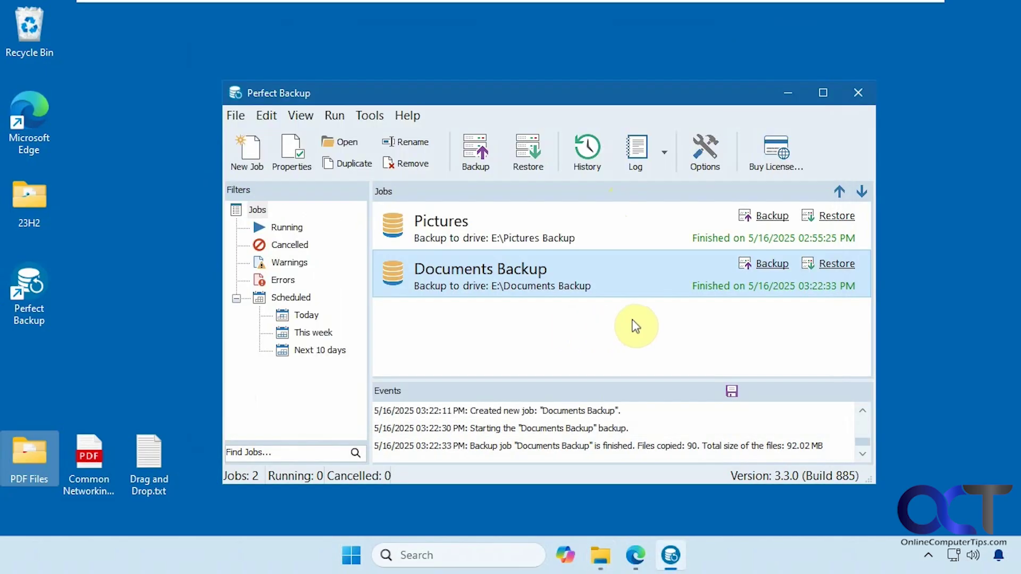
left_click(664, 153)
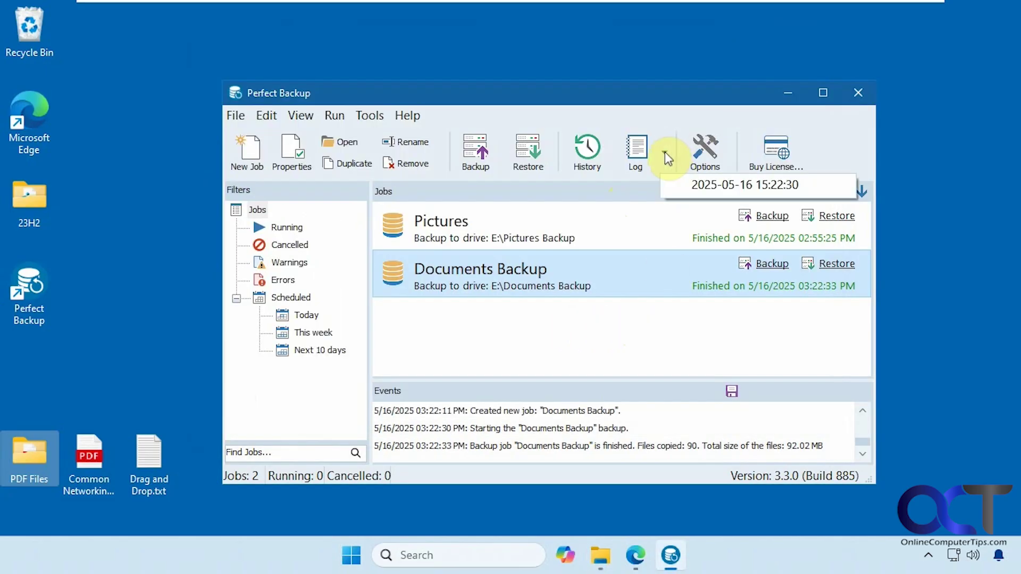
left_click(704, 184)
scroll(614, 240, "down", 15)
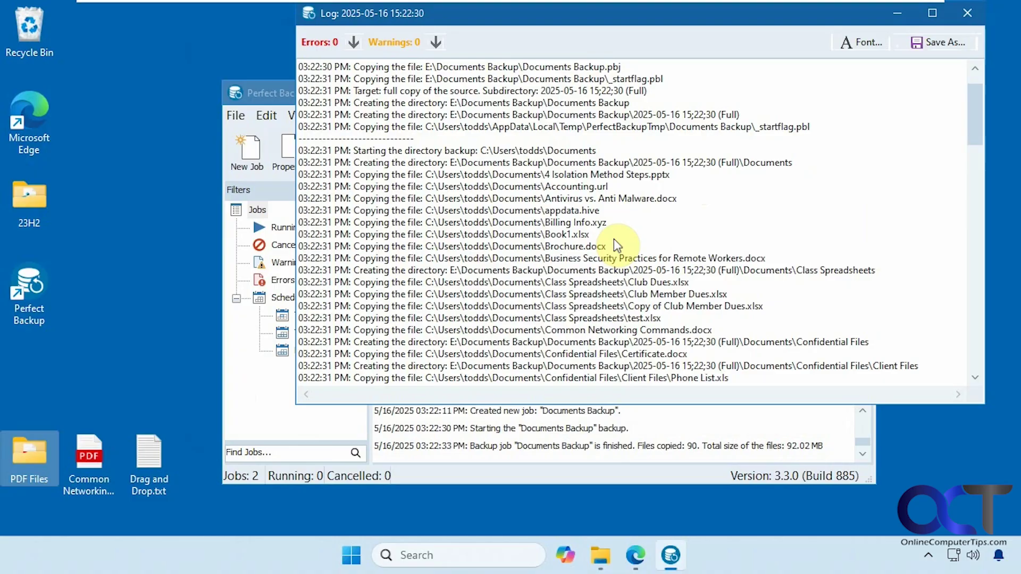
scroll(602, 280, "down", 18)
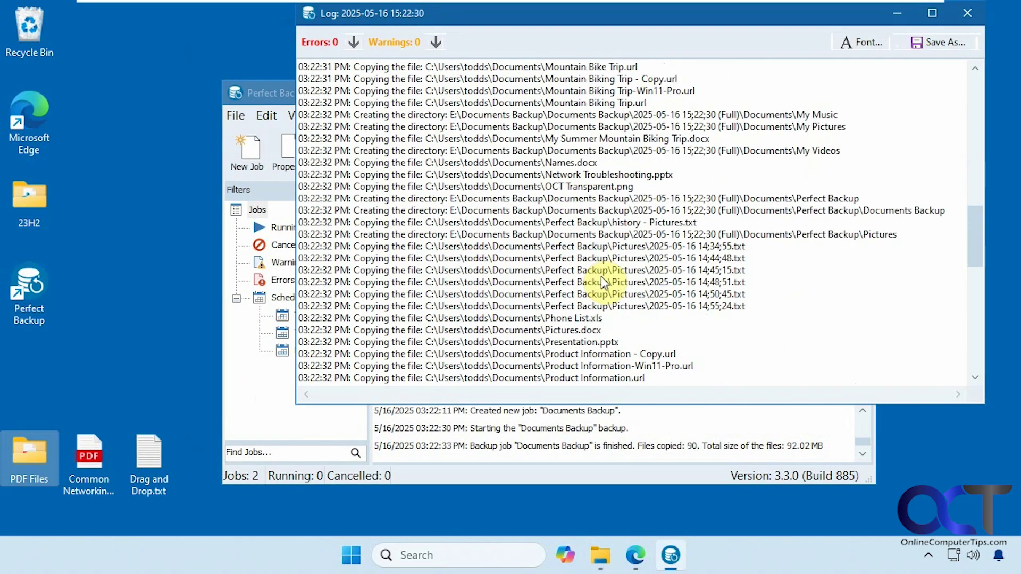
scroll(599, 284, "down", 2)
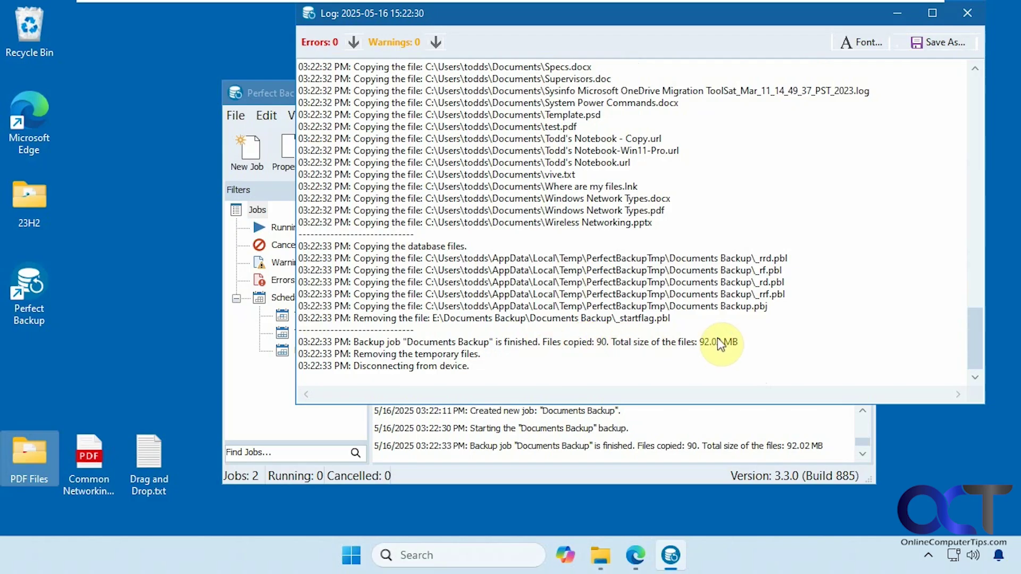
Close the backup log and drag PDF Files, Drag and Drop.txt and the Common Networking PDF into Documents
left_click(965, 13)
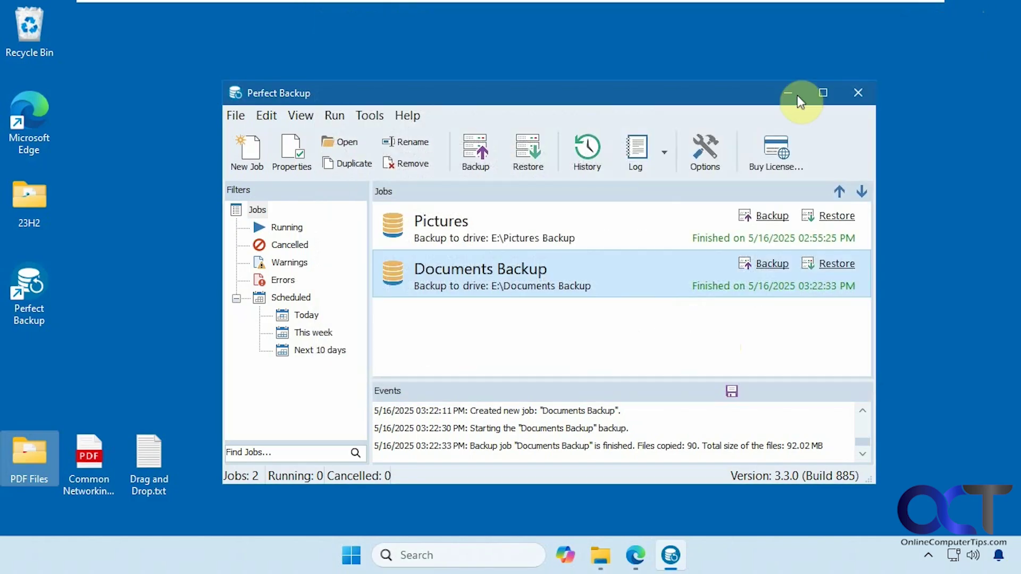
left_click(600, 555)
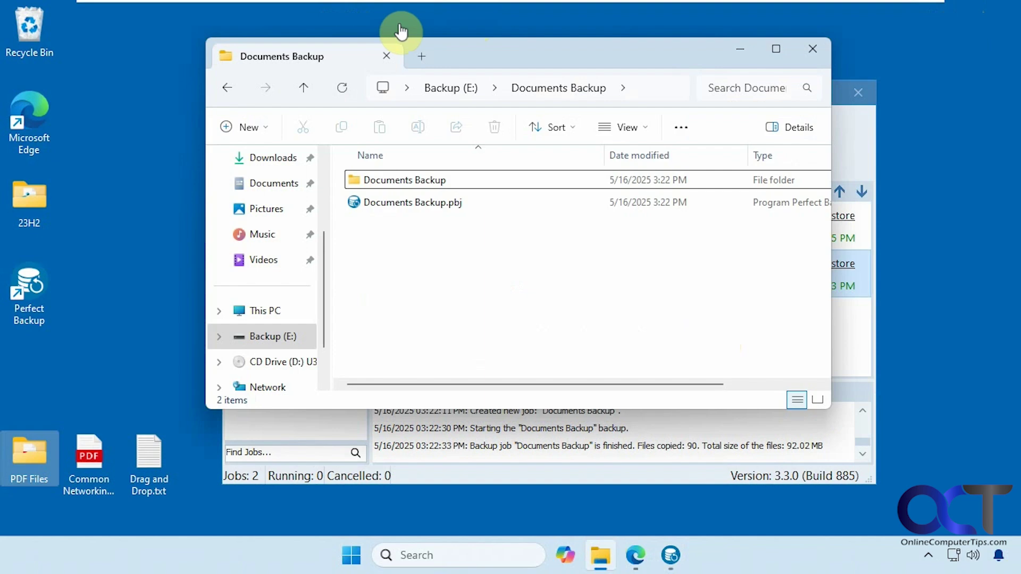
left_click(421, 56)
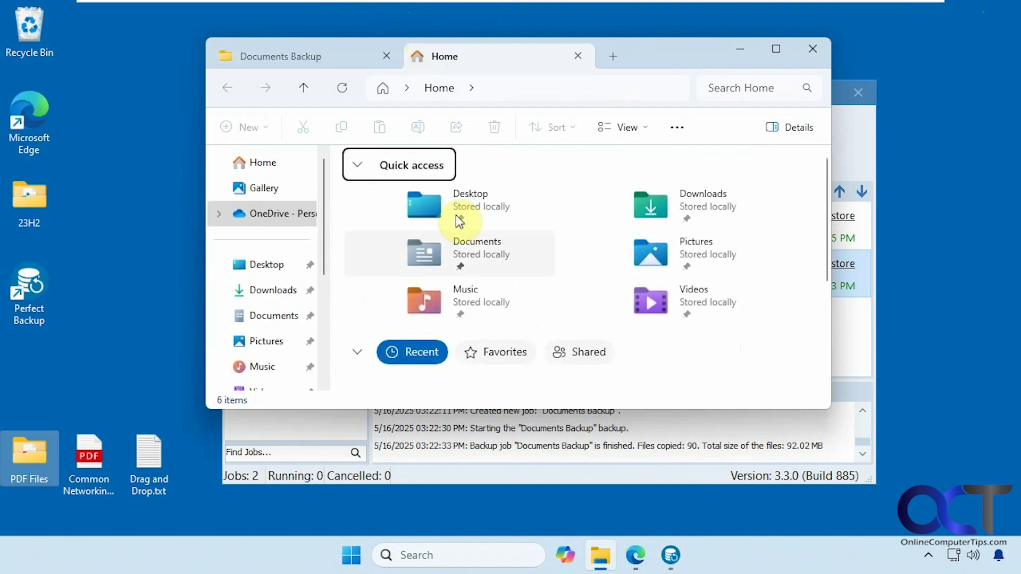
double_click(480, 253)
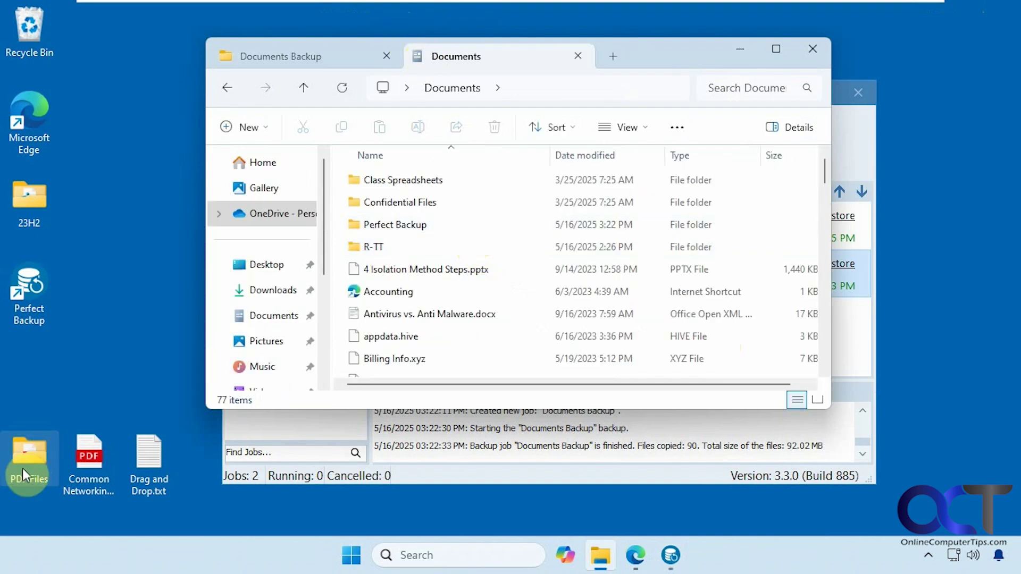
left_click_drag(22, 468, 451, 340)
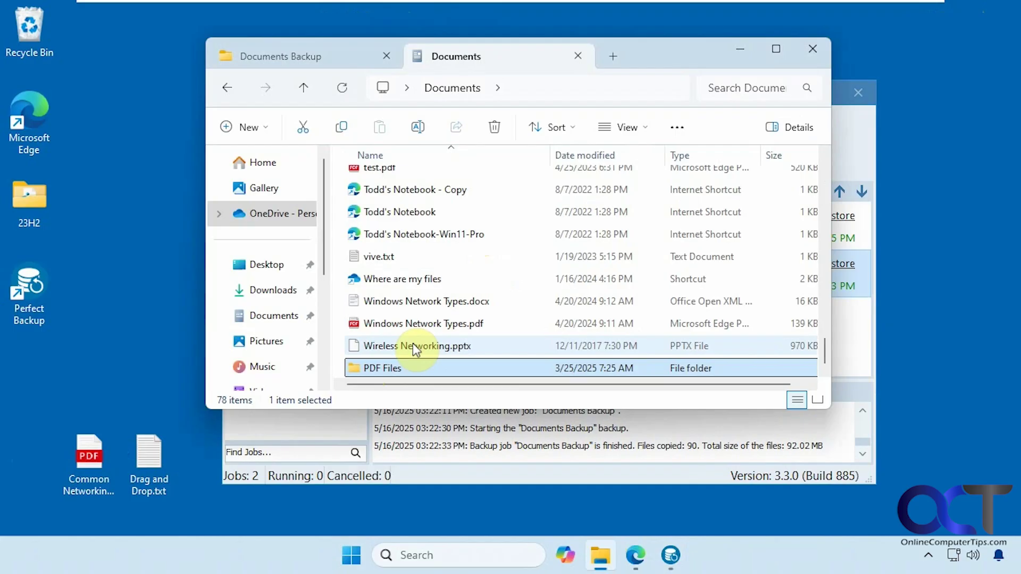
left_click_drag(60, 409, 178, 510)
left_click_drag(154, 468, 530, 262)
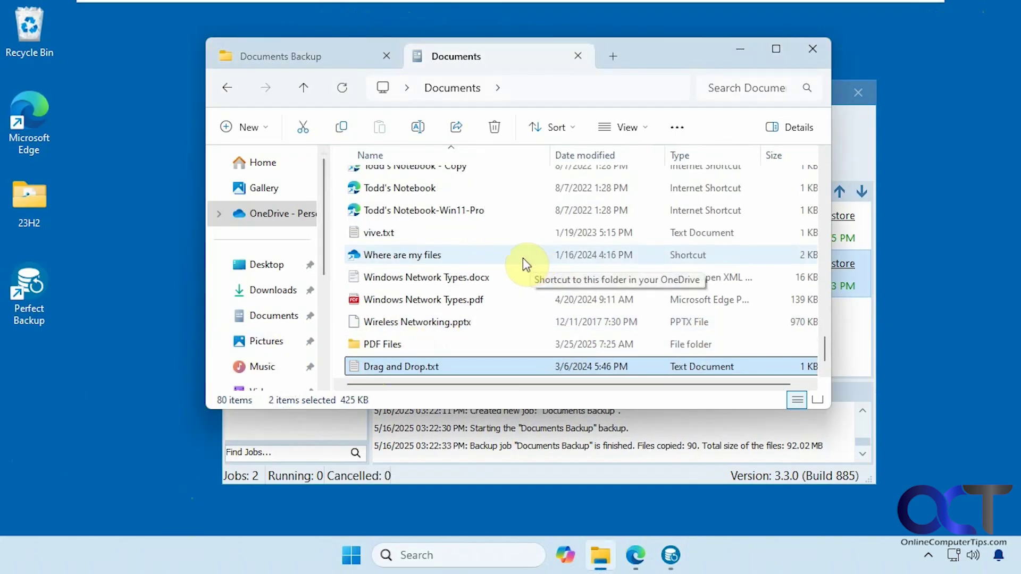
left_click(738, 49)
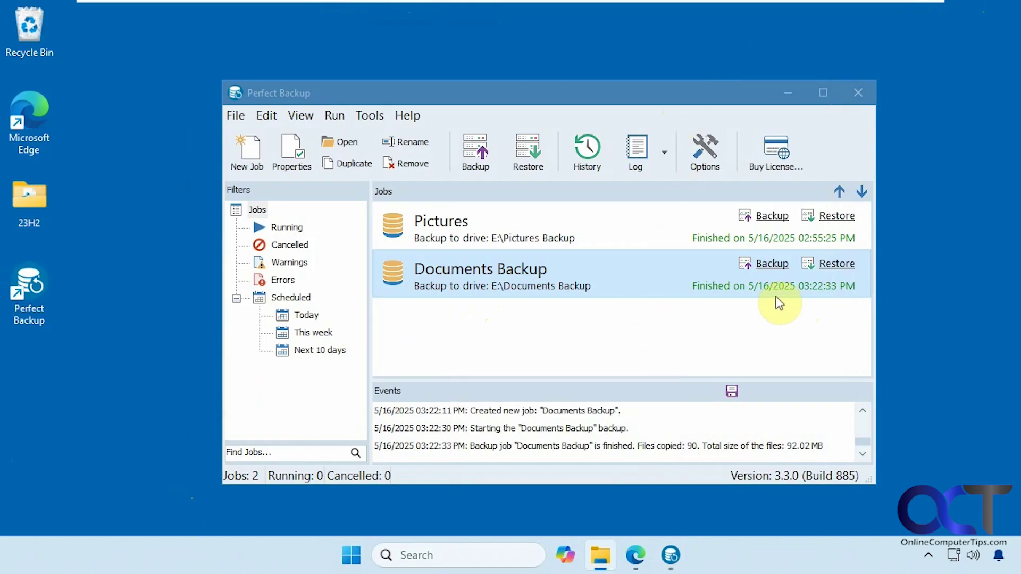
left_click(777, 268)
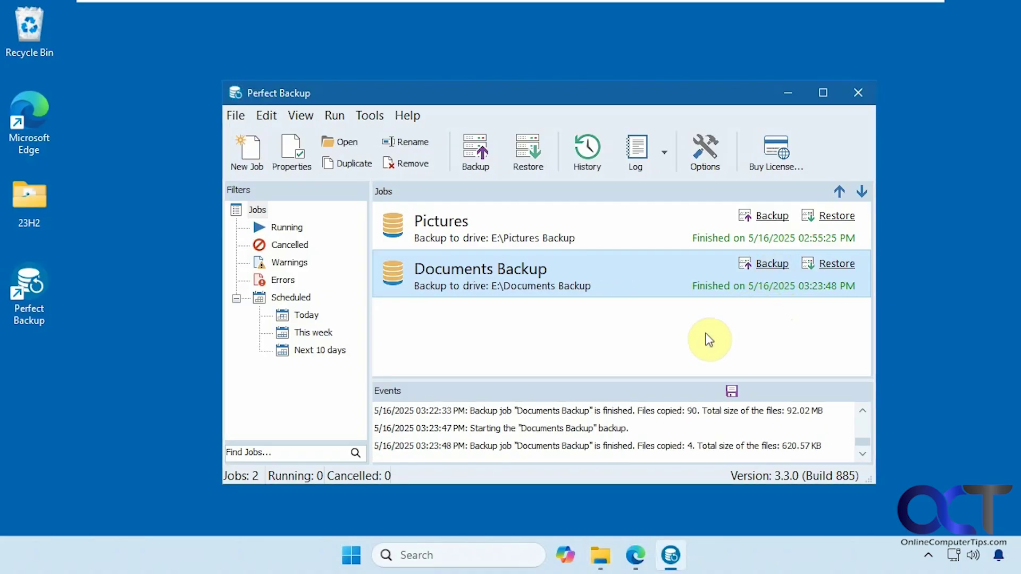
left_click(664, 160)
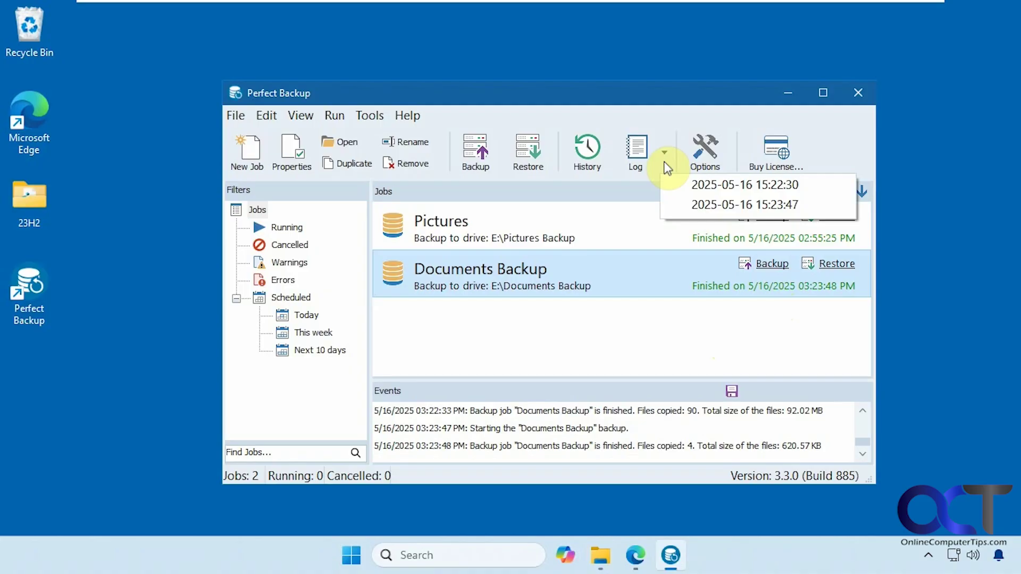
left_click(718, 204)
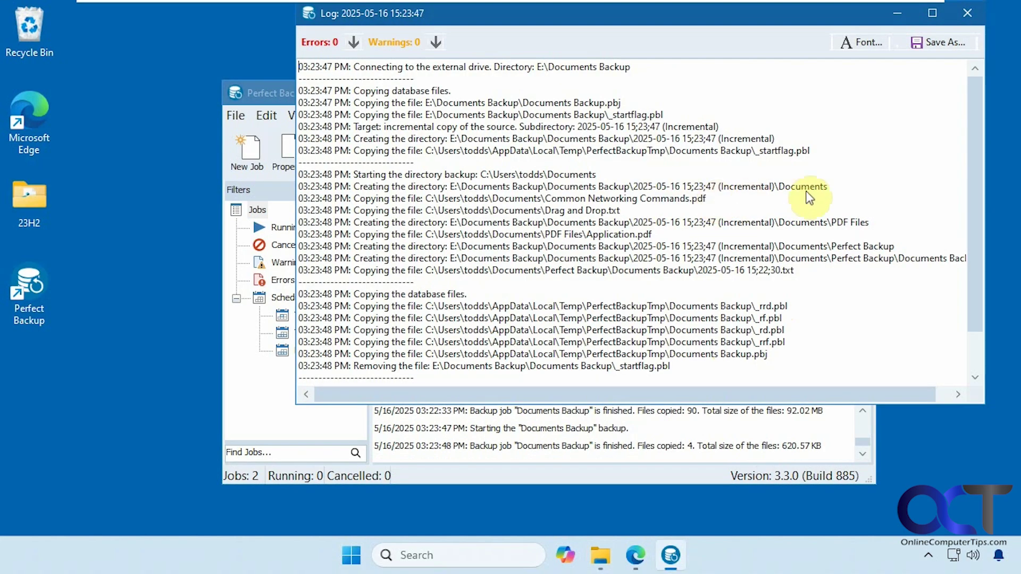
left_click_drag(971, 158, 975, 219)
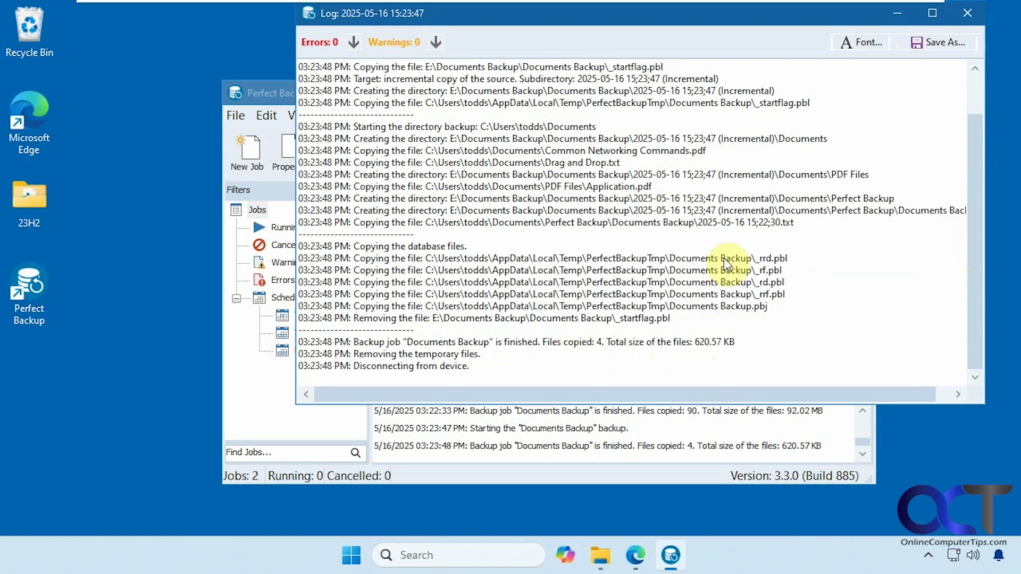
left_click(964, 16)
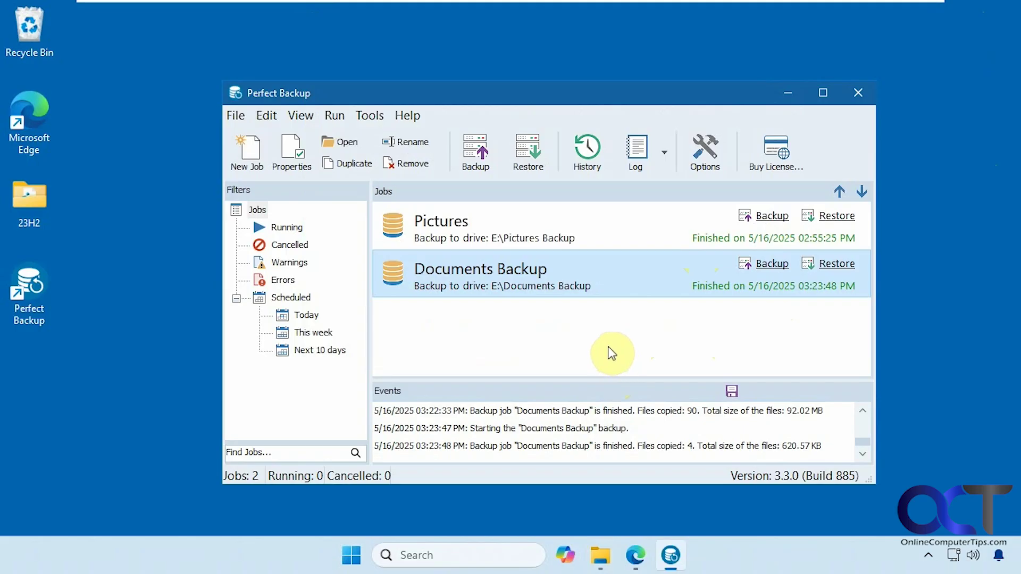
Start restoring Documents Backup and create a New folder on the desktop
left_click(828, 266)
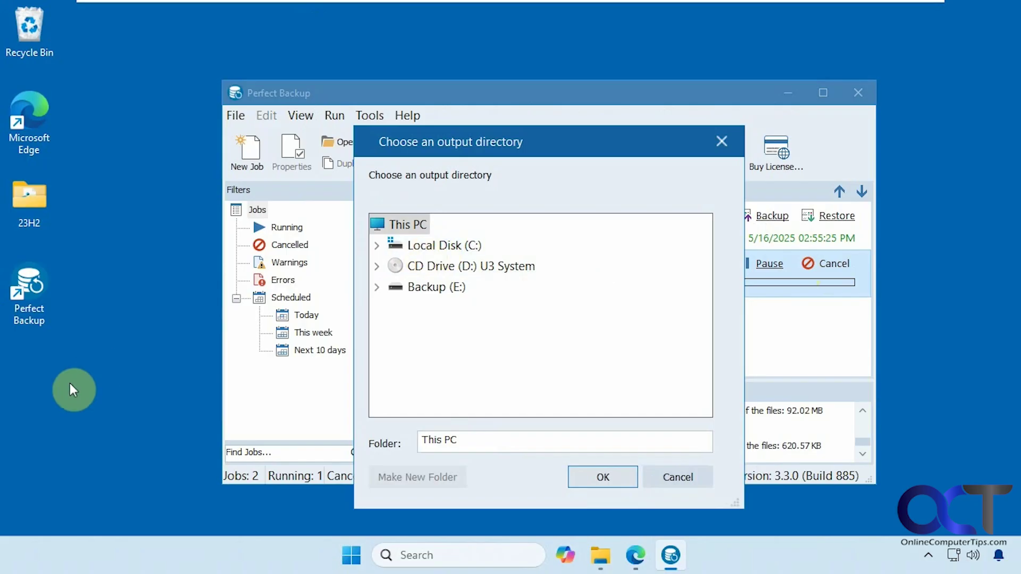
right_click(39, 382)
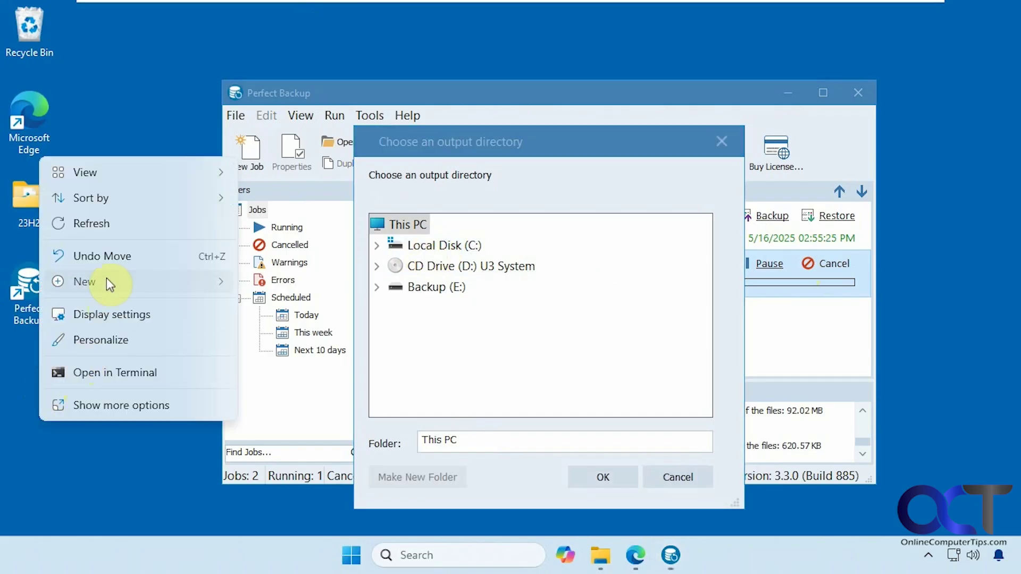
mouse_move(108, 282)
left_click(282, 282)
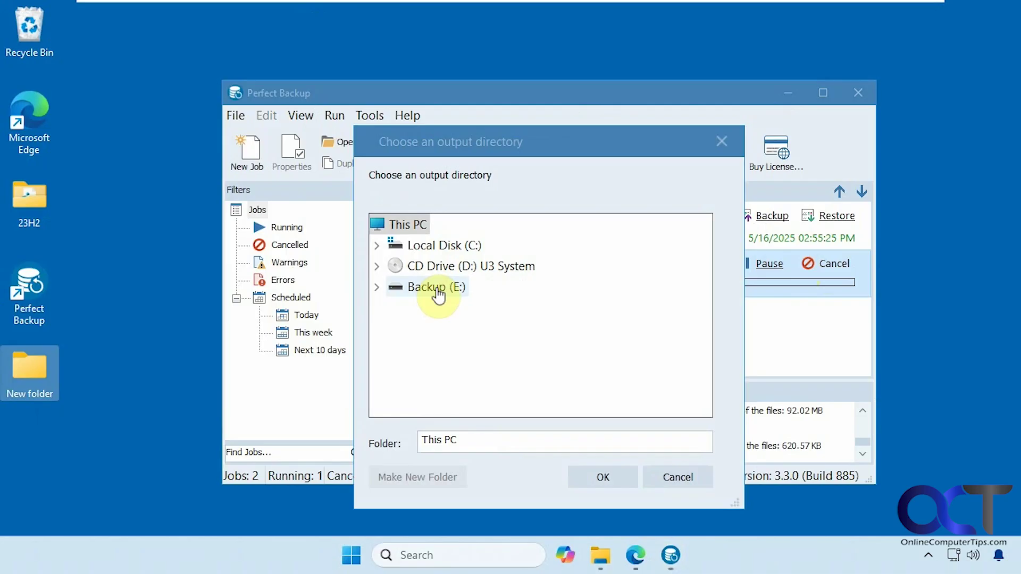
Set C:\Users\<user>\Desktop\New folder as the restore output directory
left_click(377, 245)
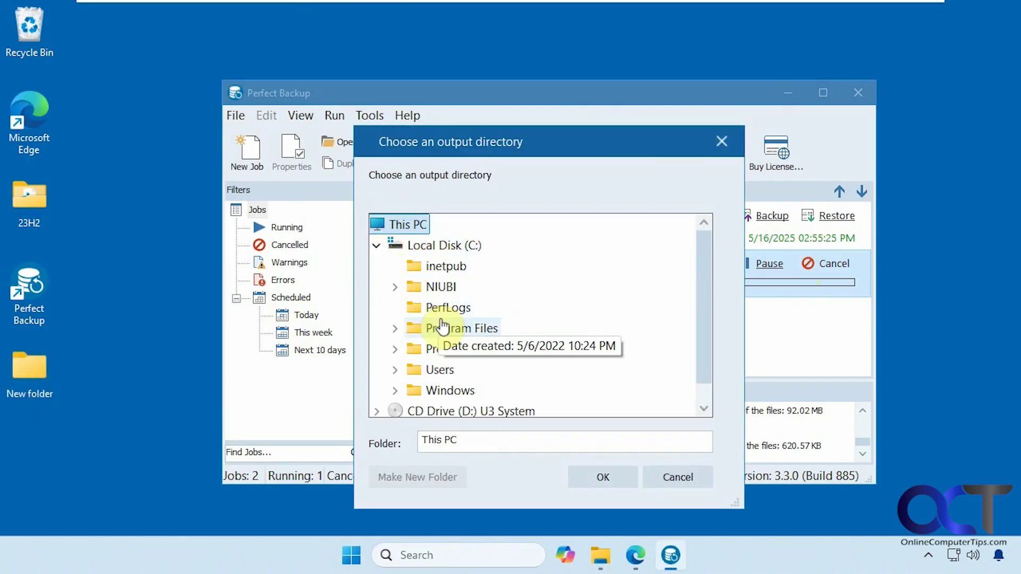
double_click(412, 370)
left_click(413, 388)
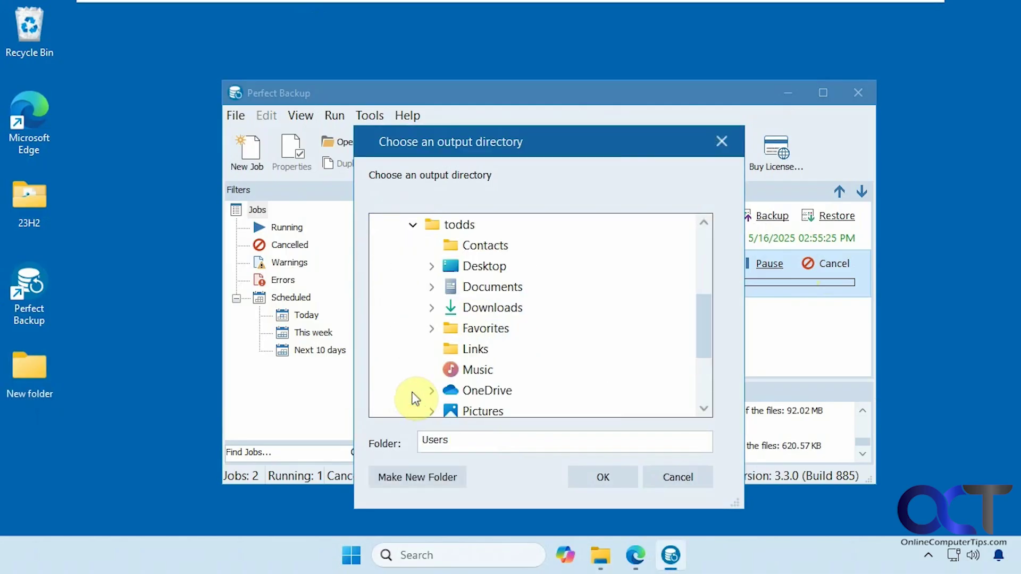
scroll(425, 393, "down", 1)
scroll(494, 300, "up", 1)
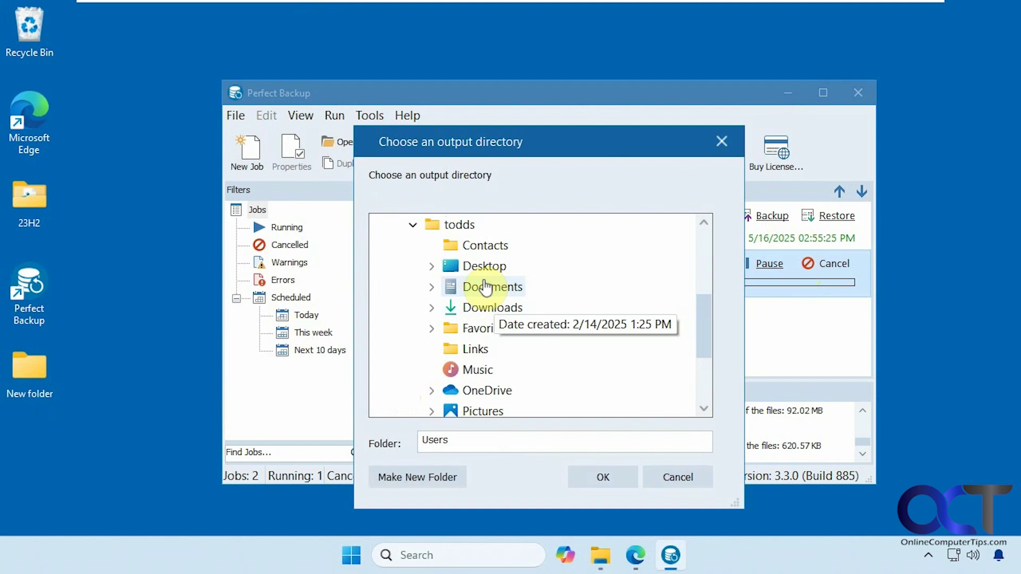
left_click(431, 266)
left_click(488, 308)
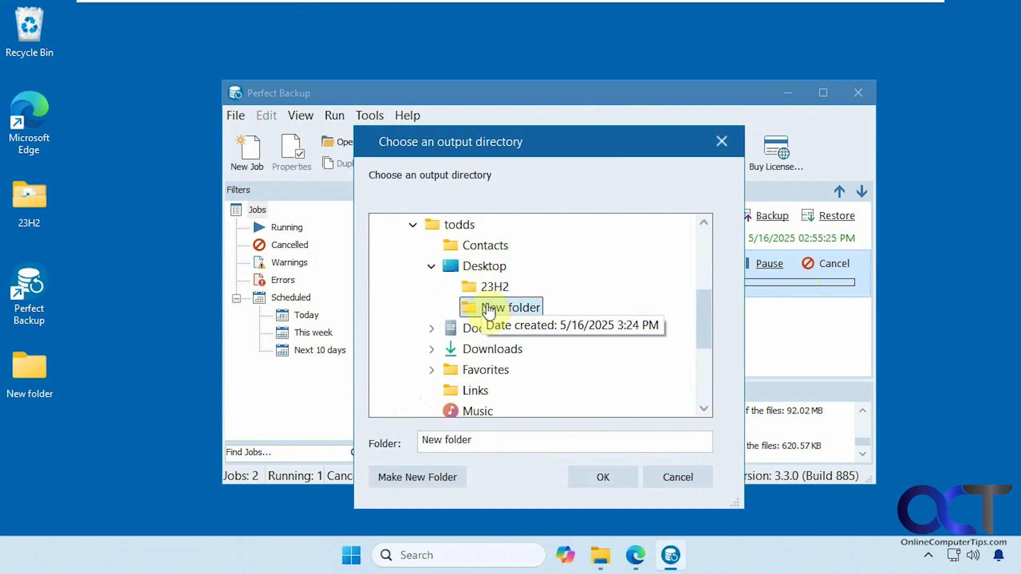
left_click(592, 475)
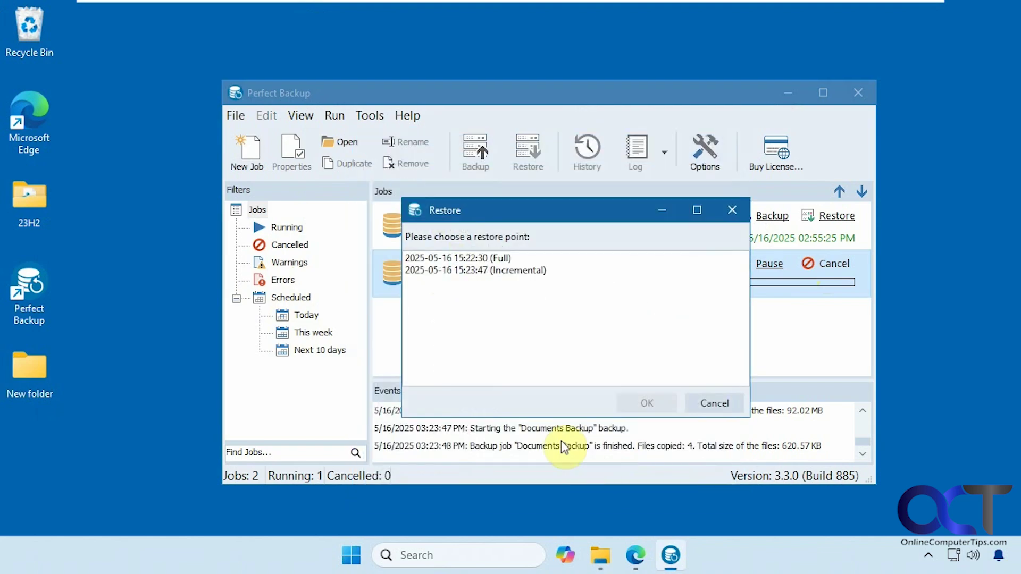
Restore from the 15:23:47 incremental point, then select the desktop's New folder
left_click(467, 270)
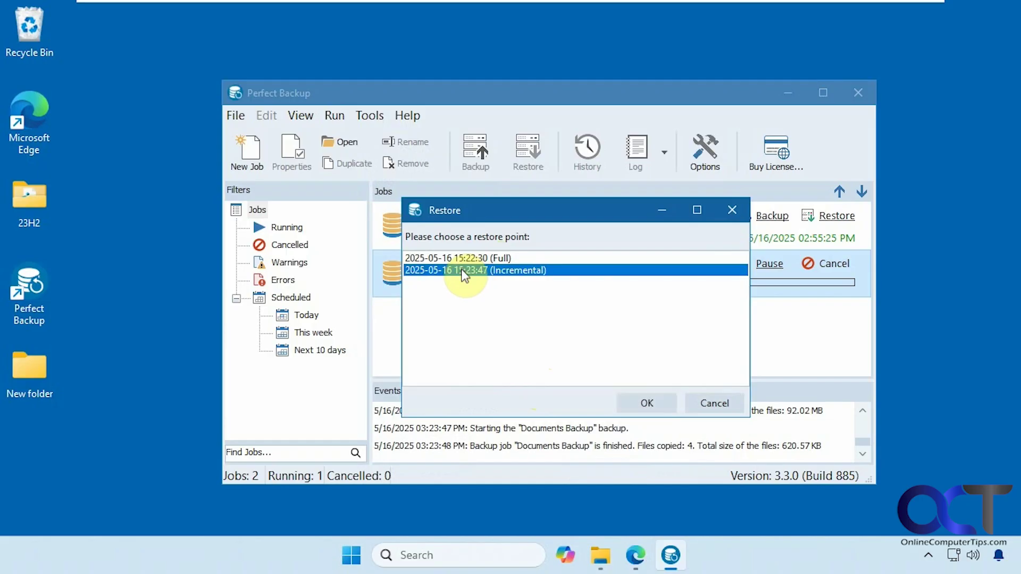
left_click(634, 399)
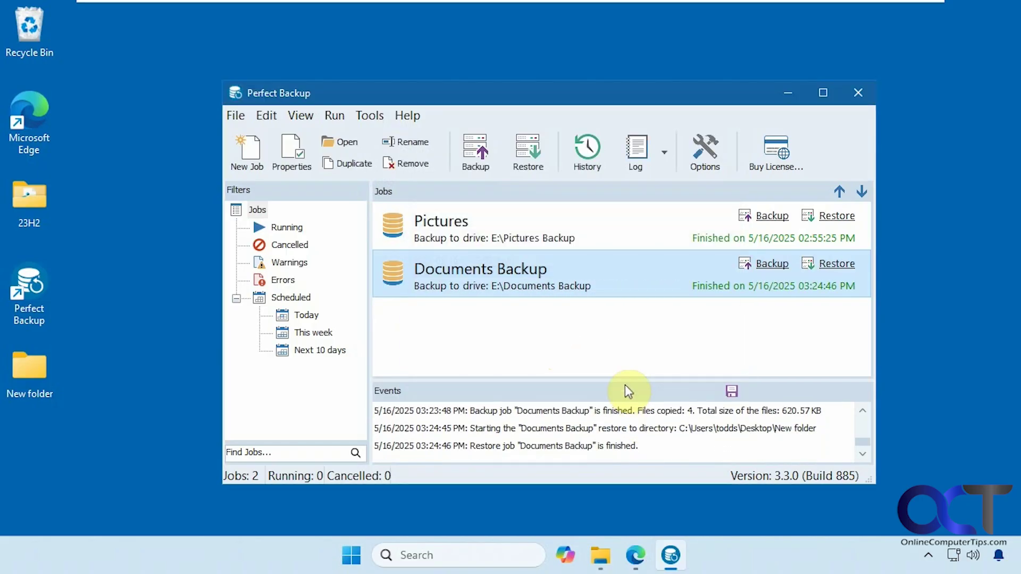
left_click(29, 372)
double_click(24, 369)
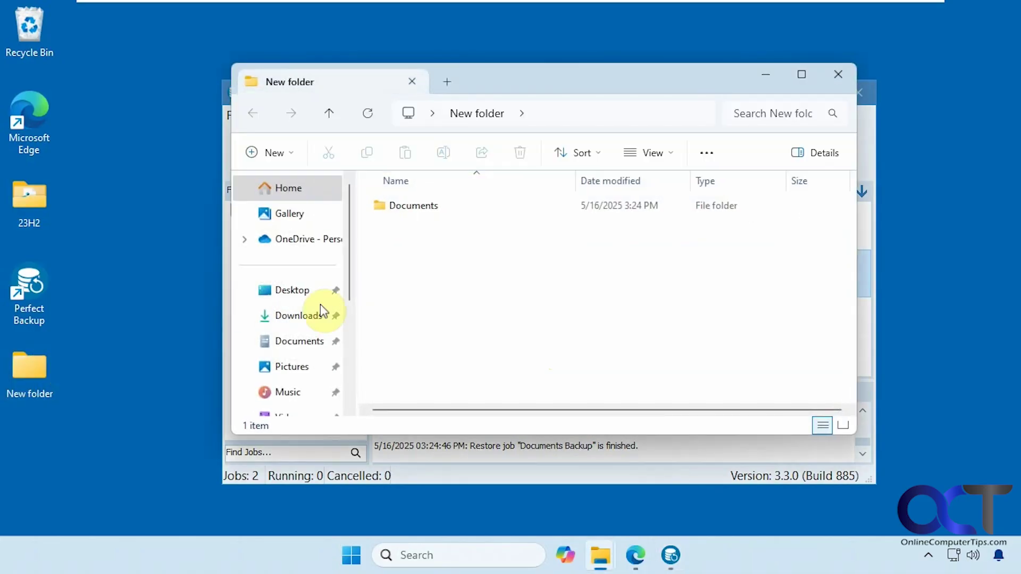
double_click(416, 206)
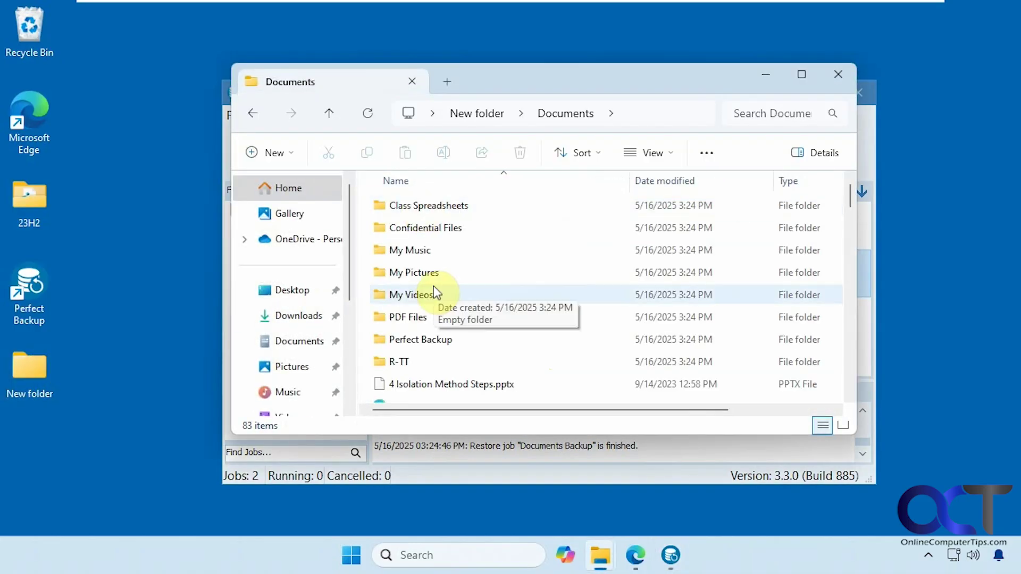
scroll(434, 290, "down", 7)
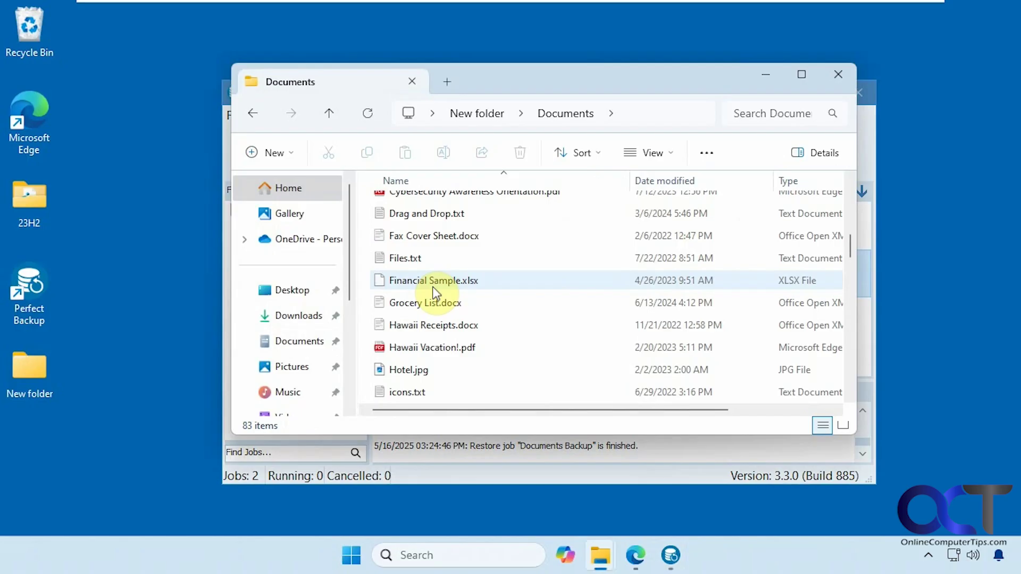
scroll(433, 290, "up", 7)
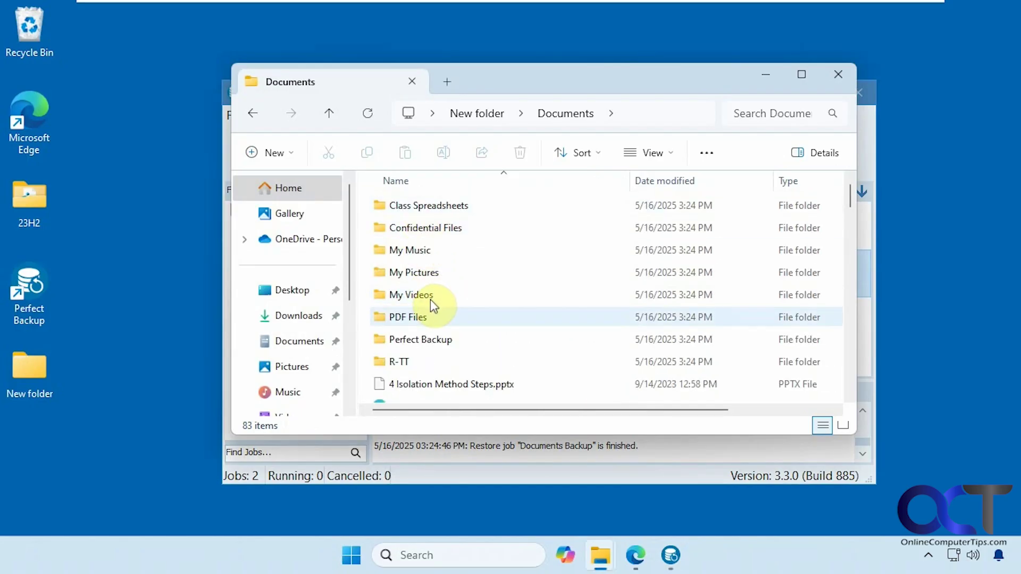
left_click(411, 320)
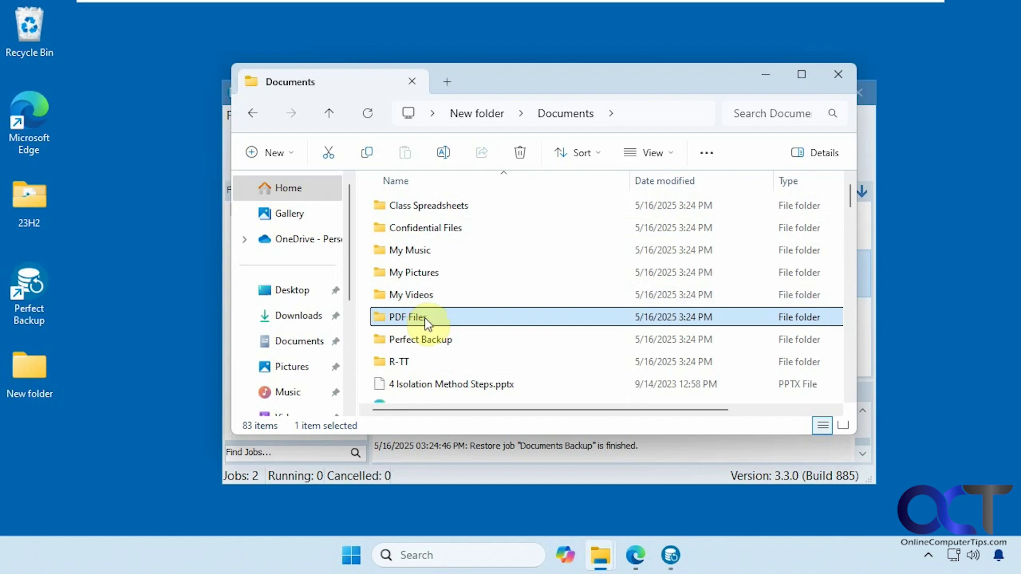
scroll(425, 321, "down", 4)
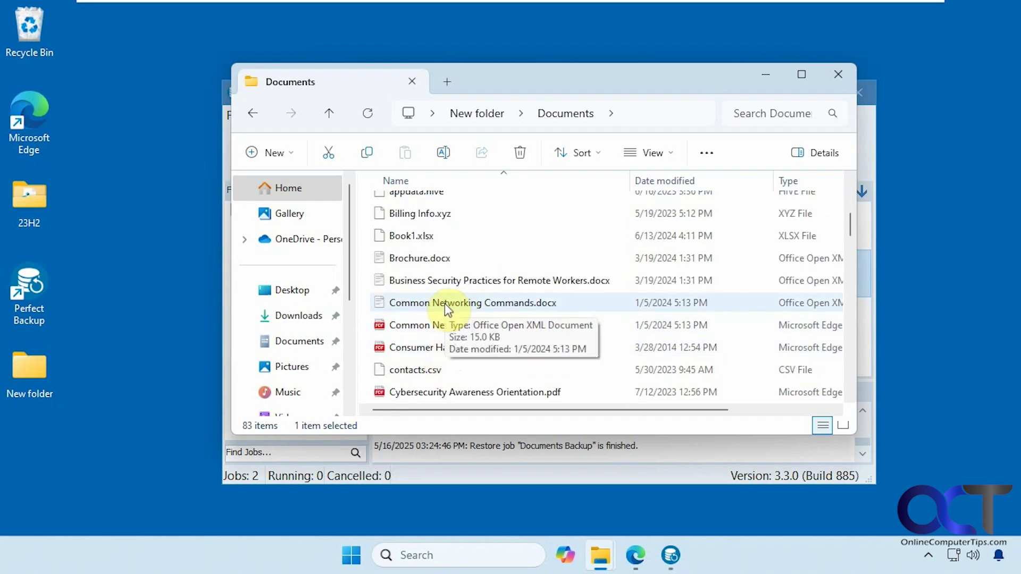
scroll(445, 303, "up", 4)
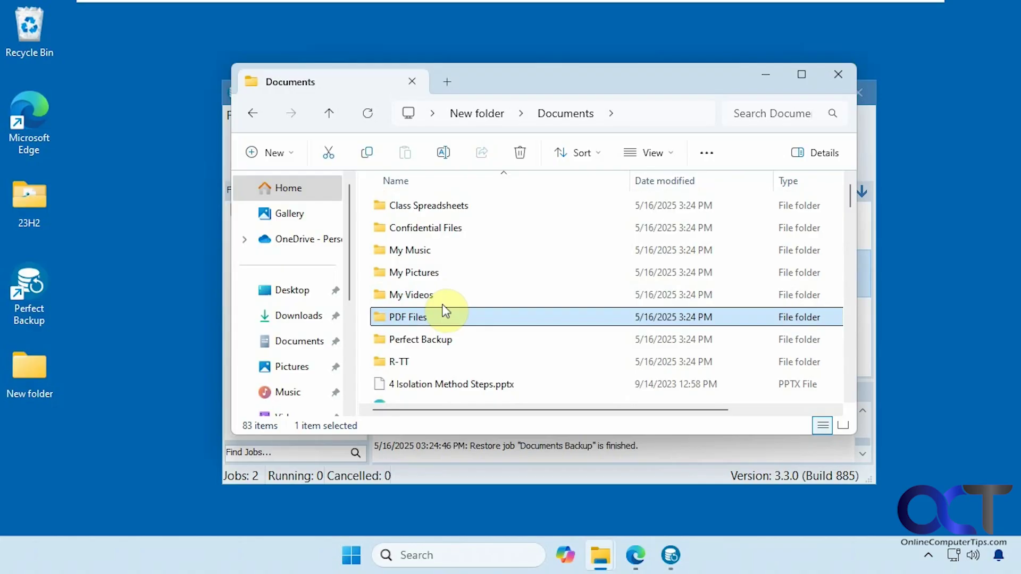
left_click(834, 80)
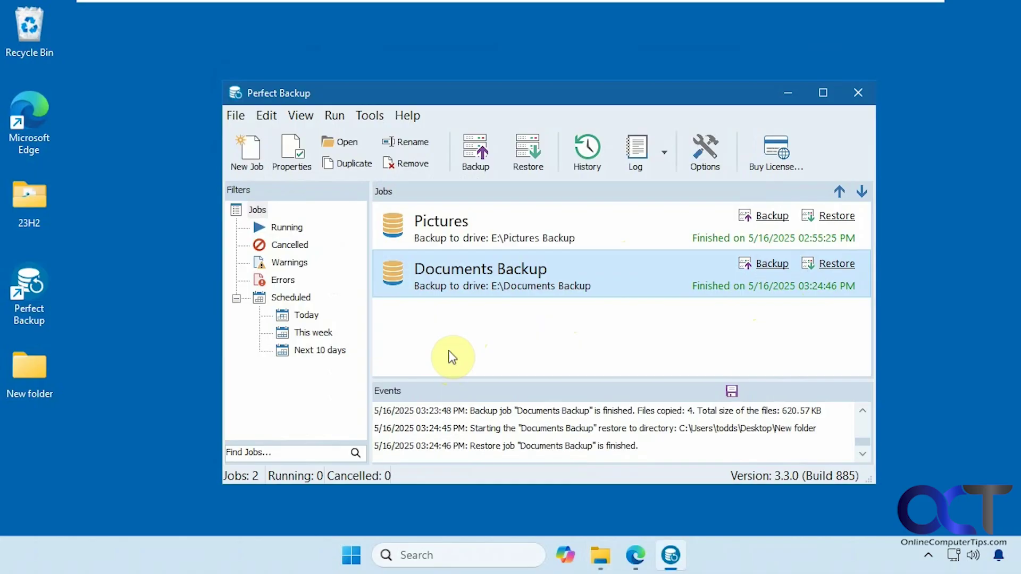
left_click(292, 228)
left_click(292, 242)
left_click(292, 260)
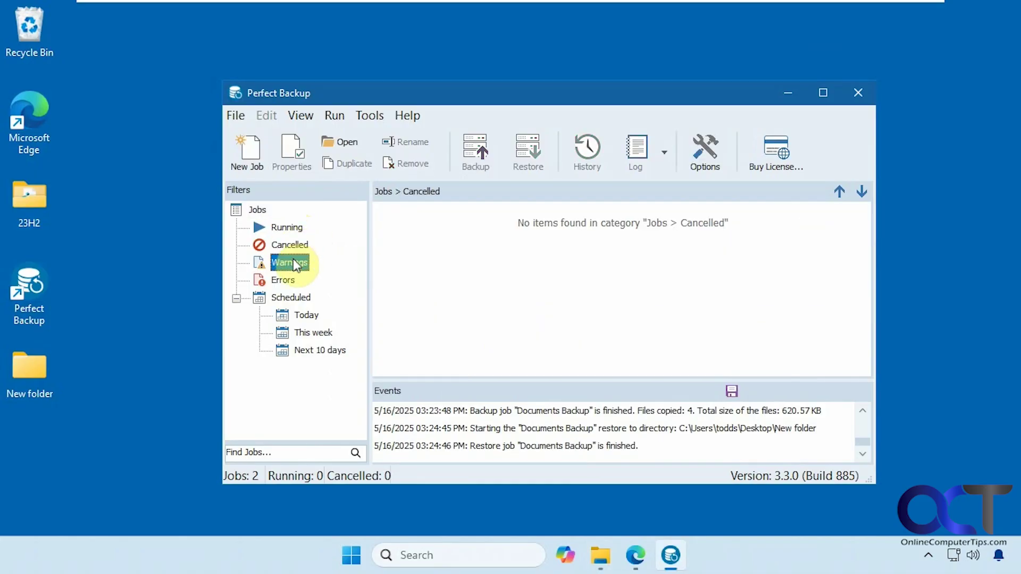
left_click(291, 280)
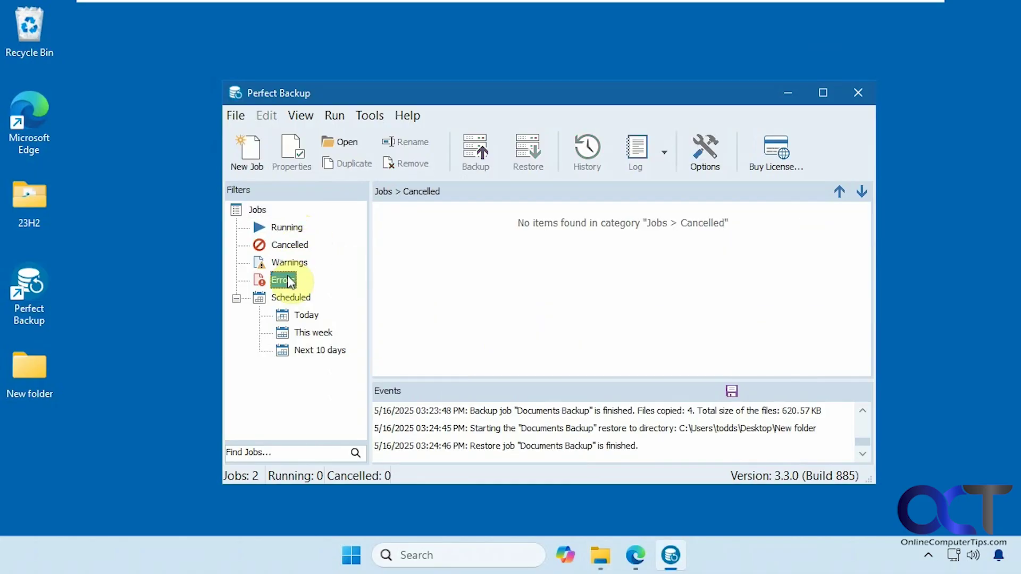
left_click(257, 209)
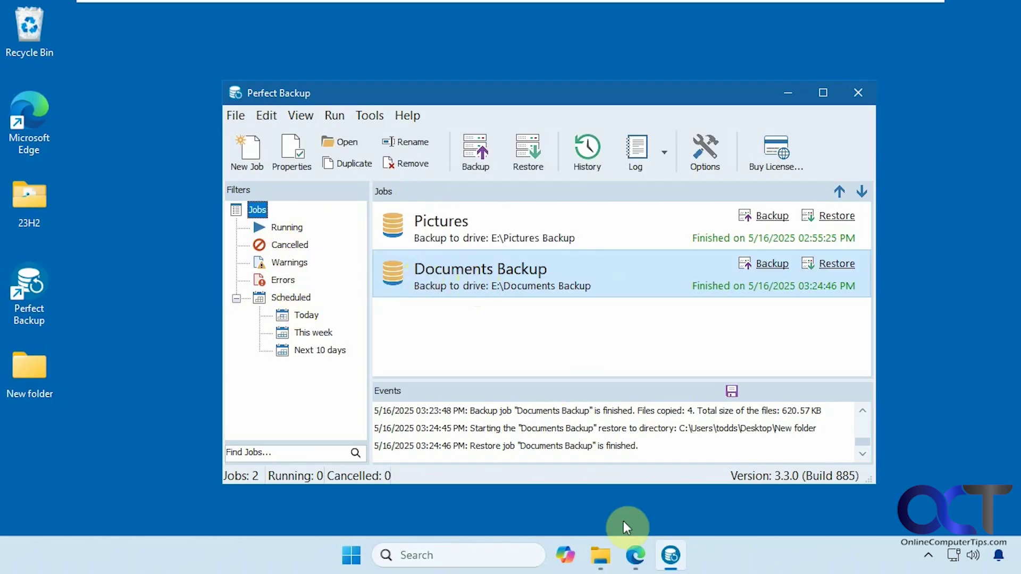
Bring Edge forward to show the perfect-backup.com pricing page with $39–$253 licenses
left_click(636, 555)
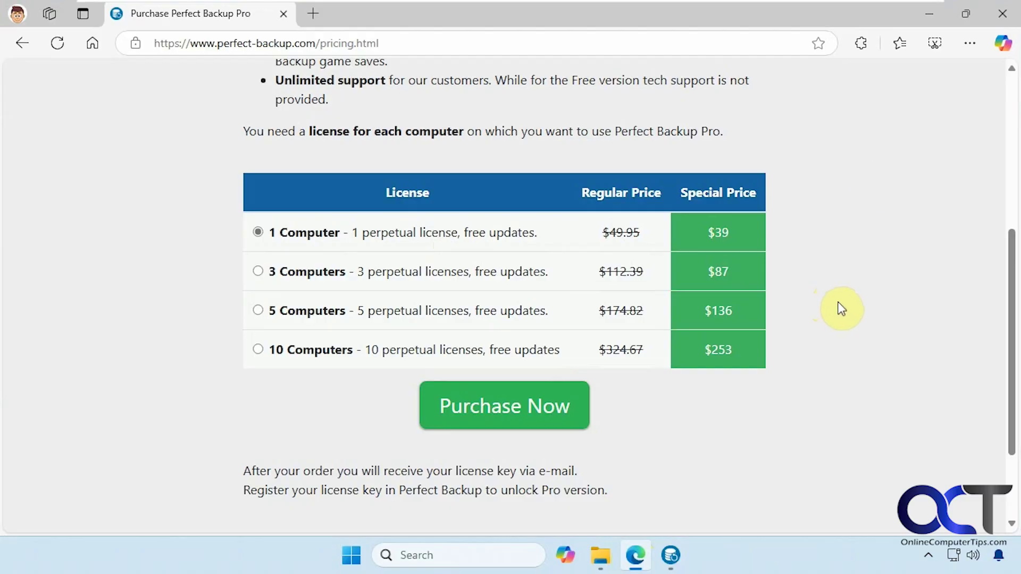
Minimize the Edge browser to bring Perfect Backup's job list with Pictures and Documents Backup to the front
left_click(929, 13)
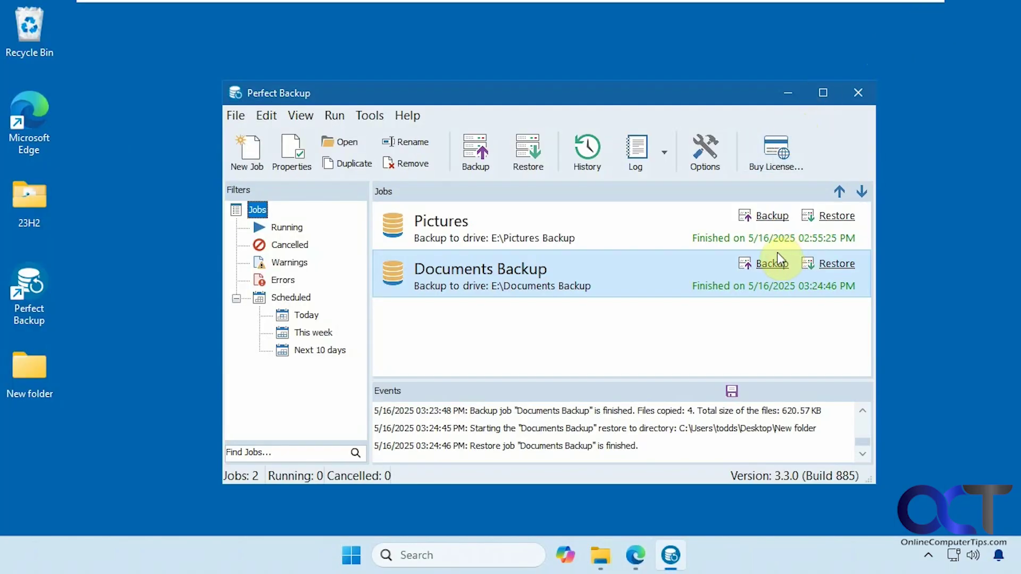